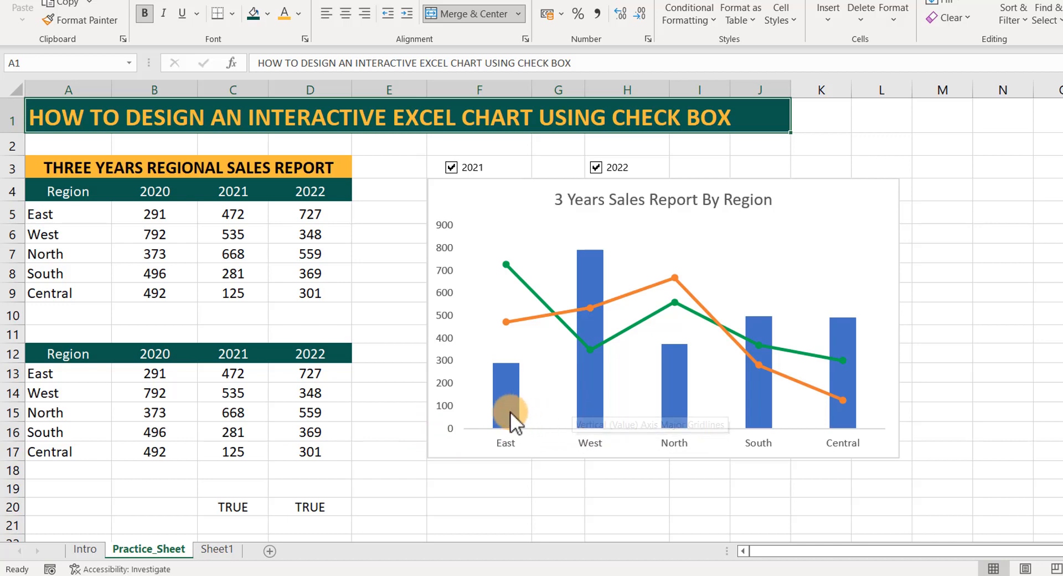
On Sheet1, insert a 2-D clustered column chart from A5:D9 and shift it slightly down and away from the sales table.
click(216, 549)
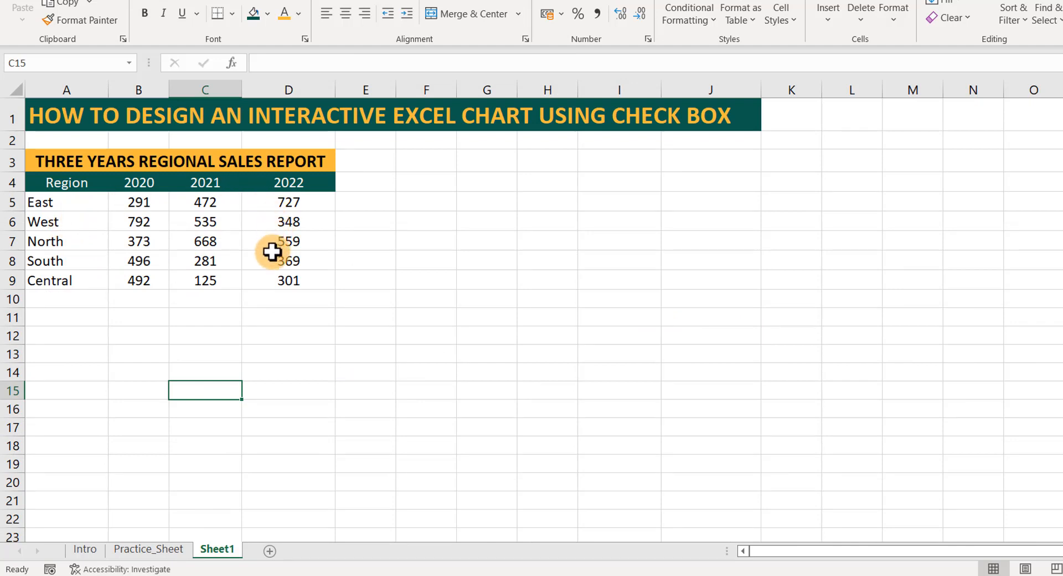
click(58, 205)
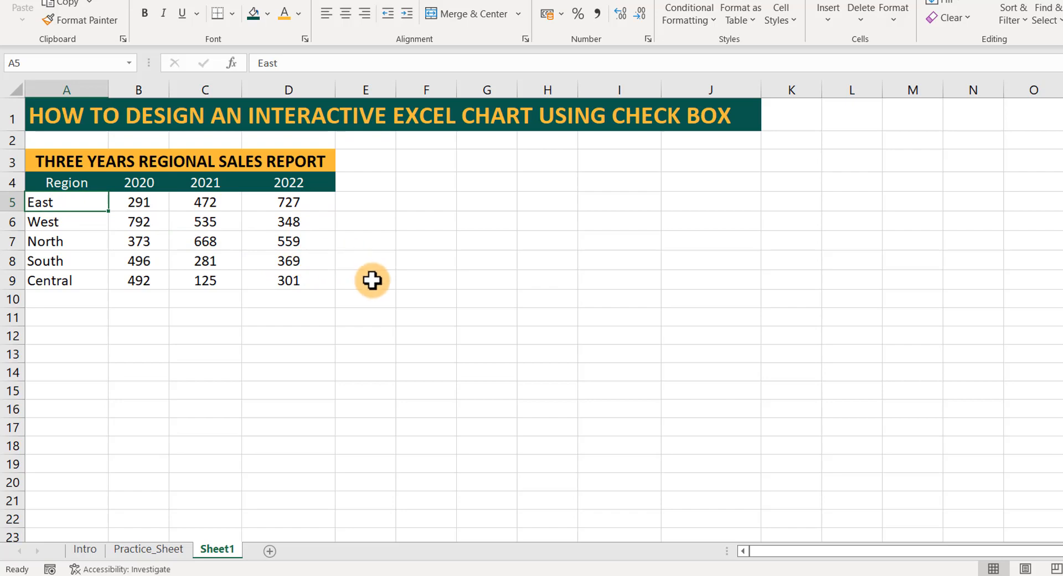
drag(78, 202, 266, 280)
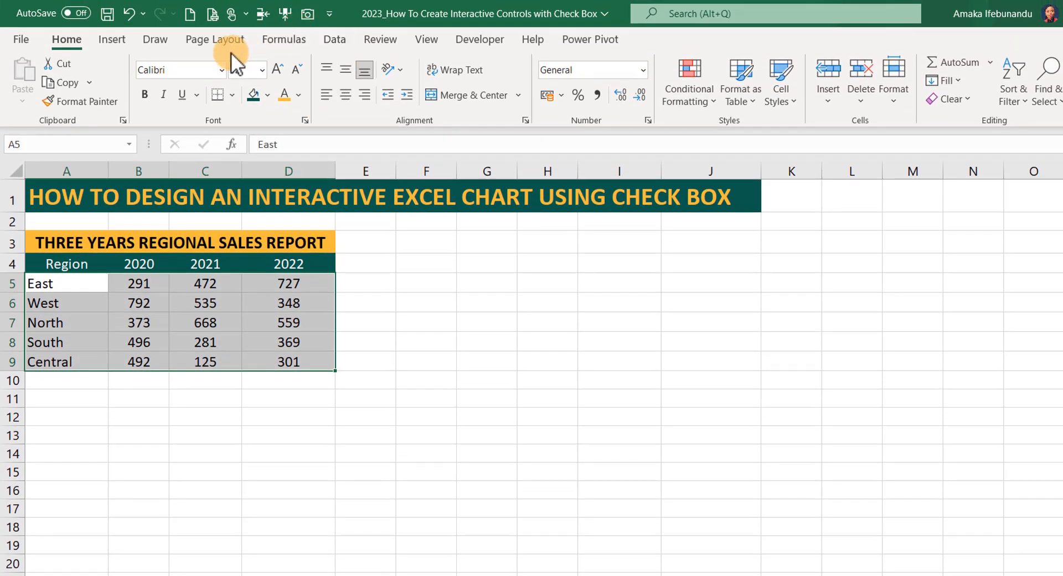
click(119, 42)
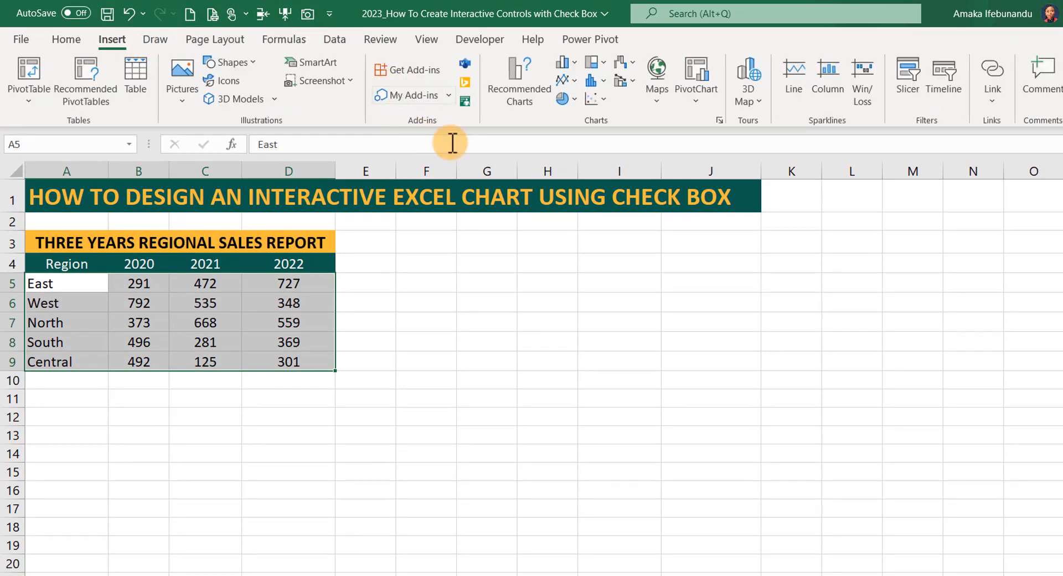
click(573, 63)
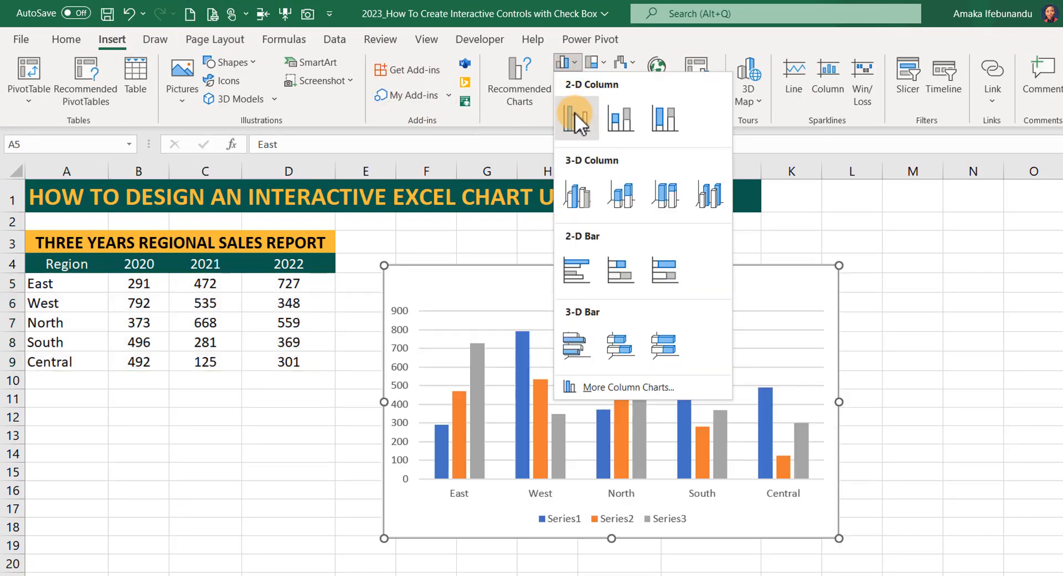
click(575, 115)
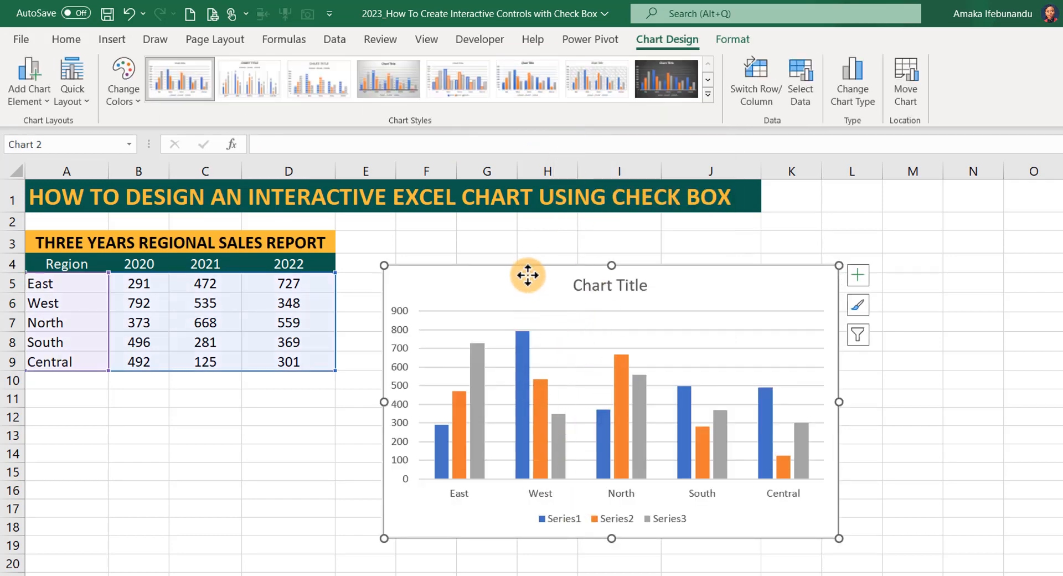
mouse_move(535, 265)
mouse_down()
mouse_move(551, 279)
mouse_move(603, 278)
mouse_move(540, 277)
mouse_up()
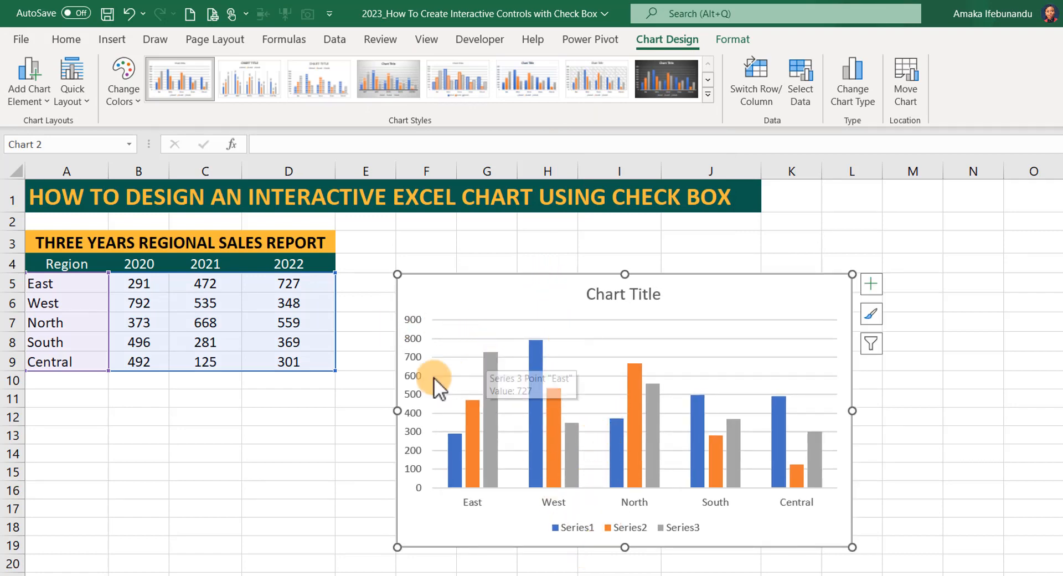
click(343, 430)
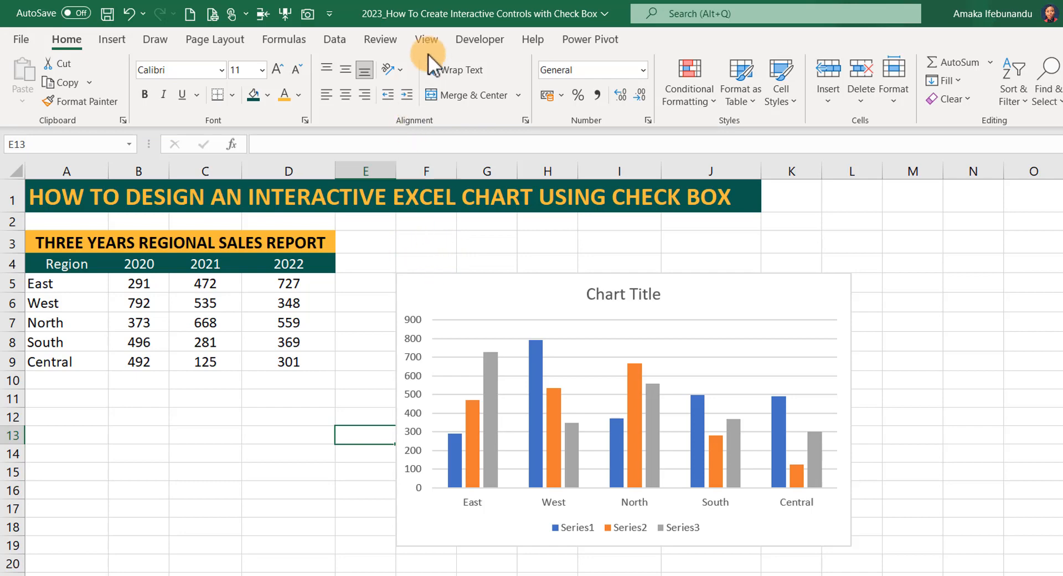
Check in the ribbon customization options that the Developer tab is enabled.
click(470, 38)
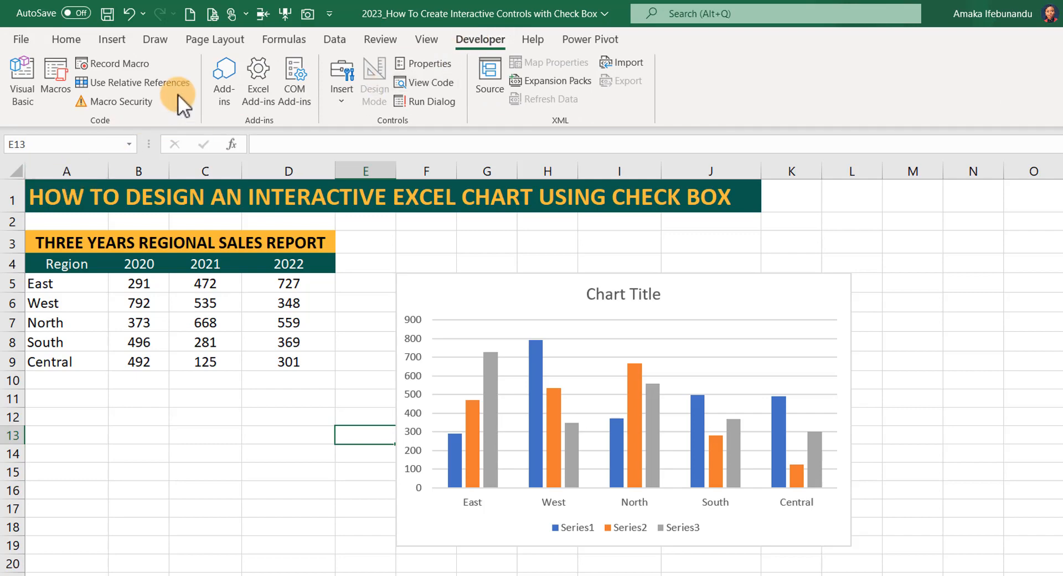
right_click(185, 63)
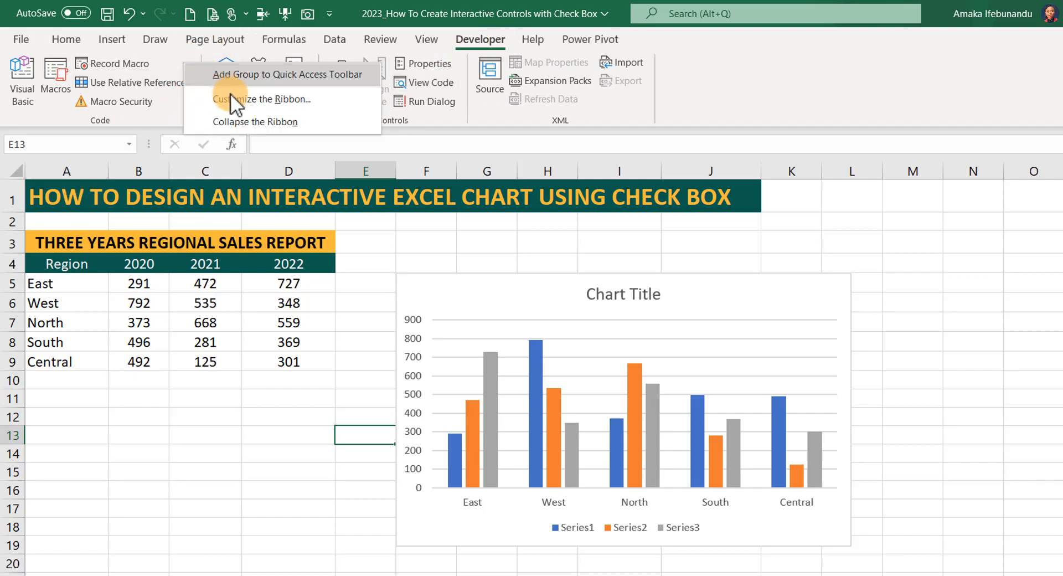
click(261, 99)
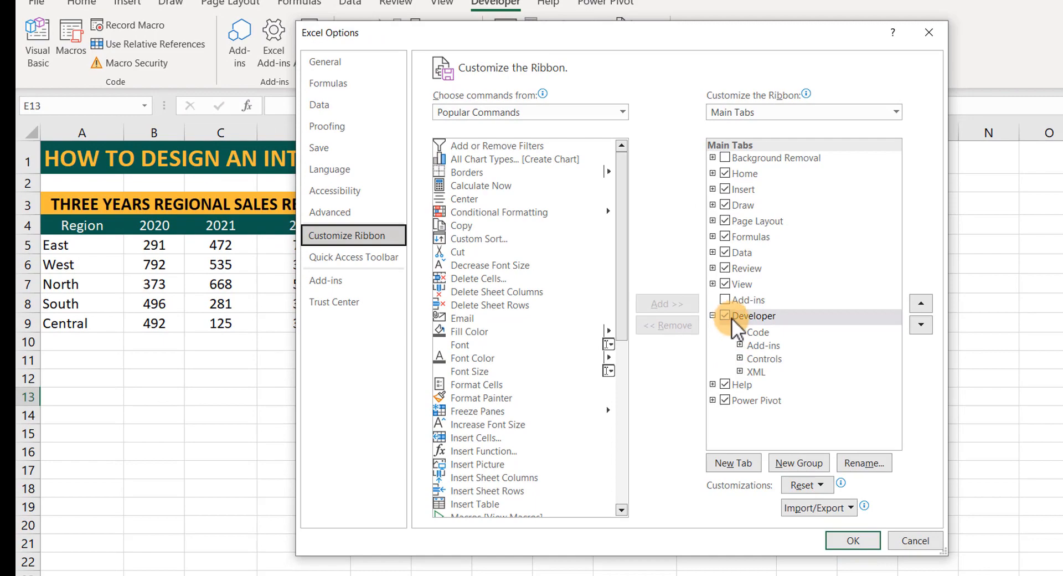
click(845, 541)
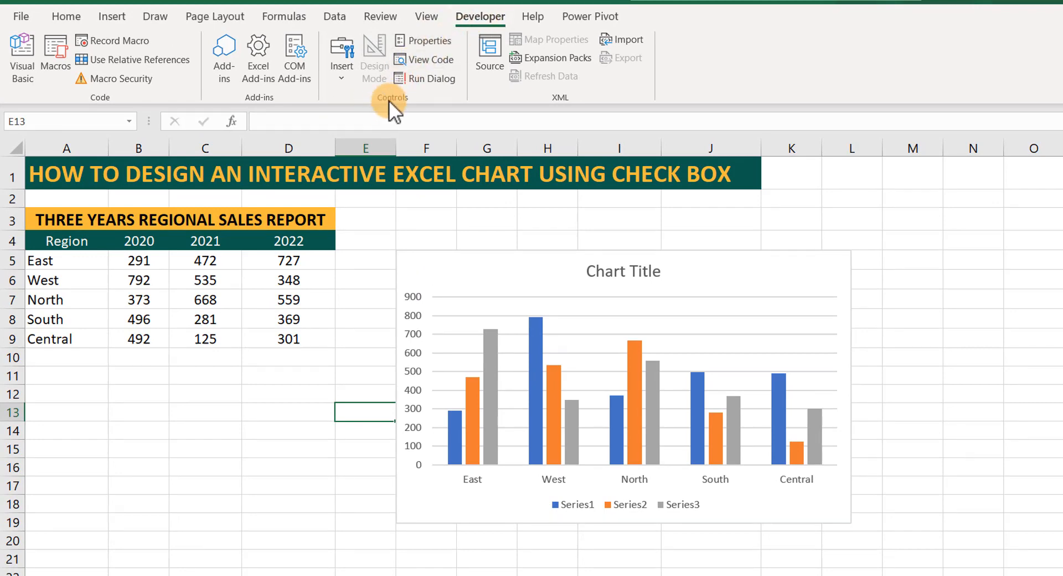
Insert a form-control check box above the chart, then duplicate it and place the copy in the same row around column I.
click(344, 81)
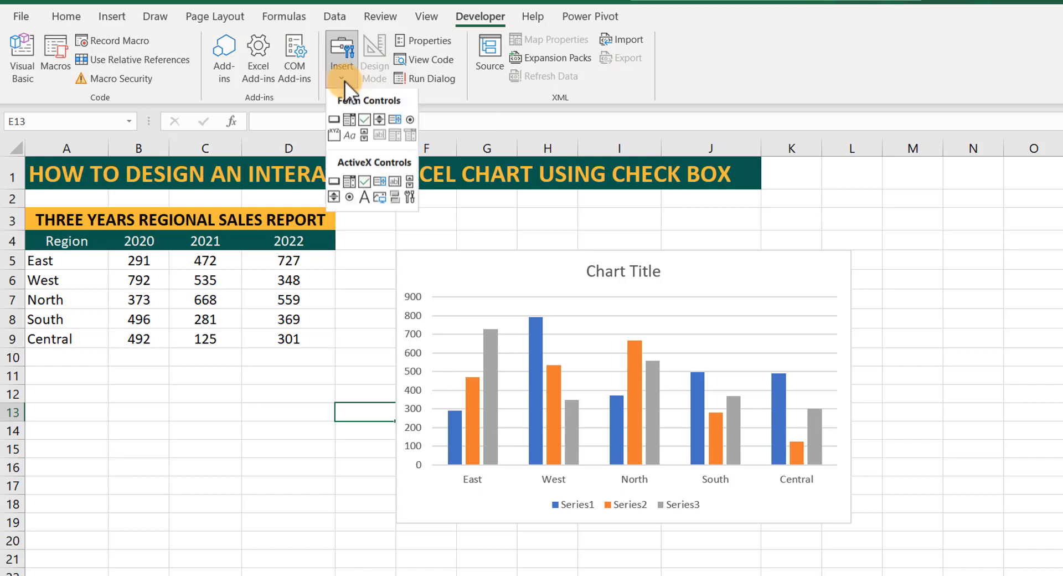
click(366, 118)
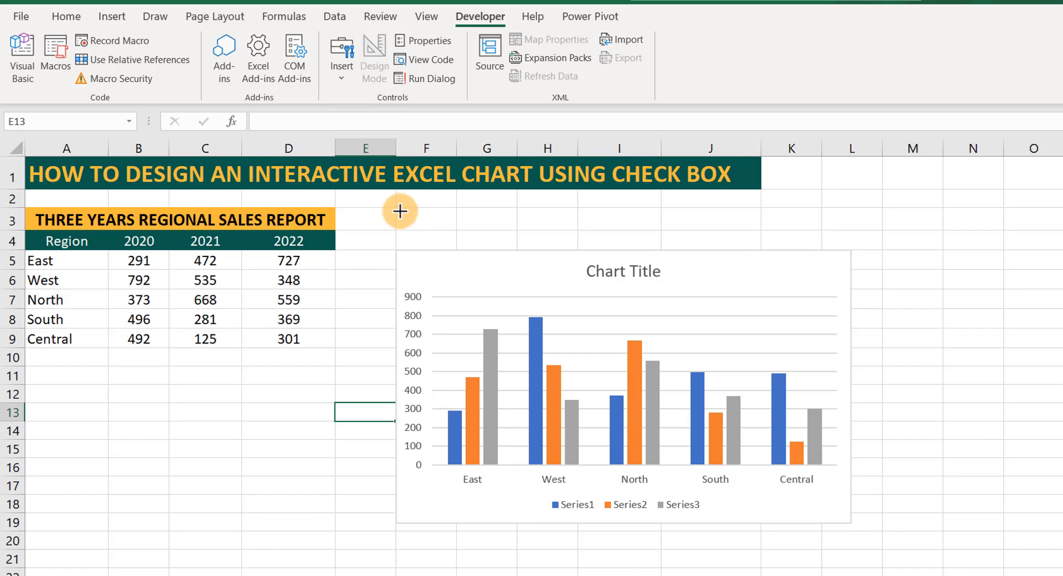
drag(399, 211, 483, 220)
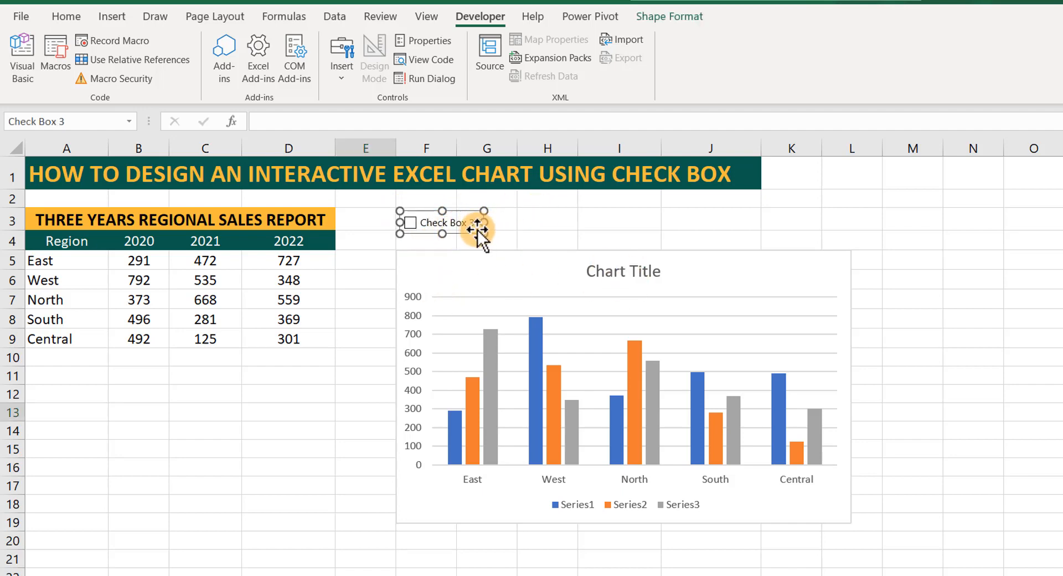
key(ctrl+d)
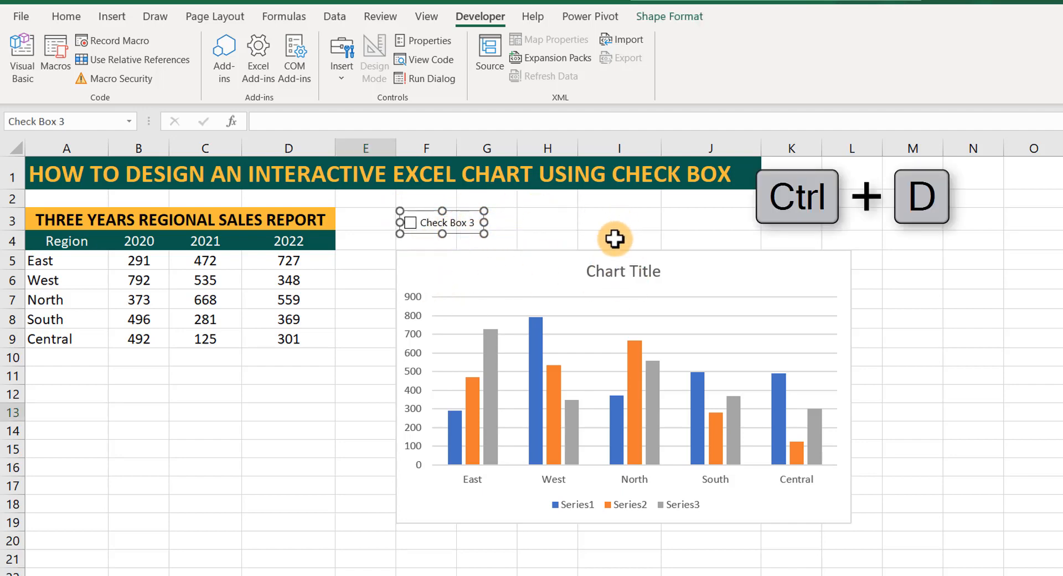
key(ctrl+d)
drag(470, 226, 631, 208)
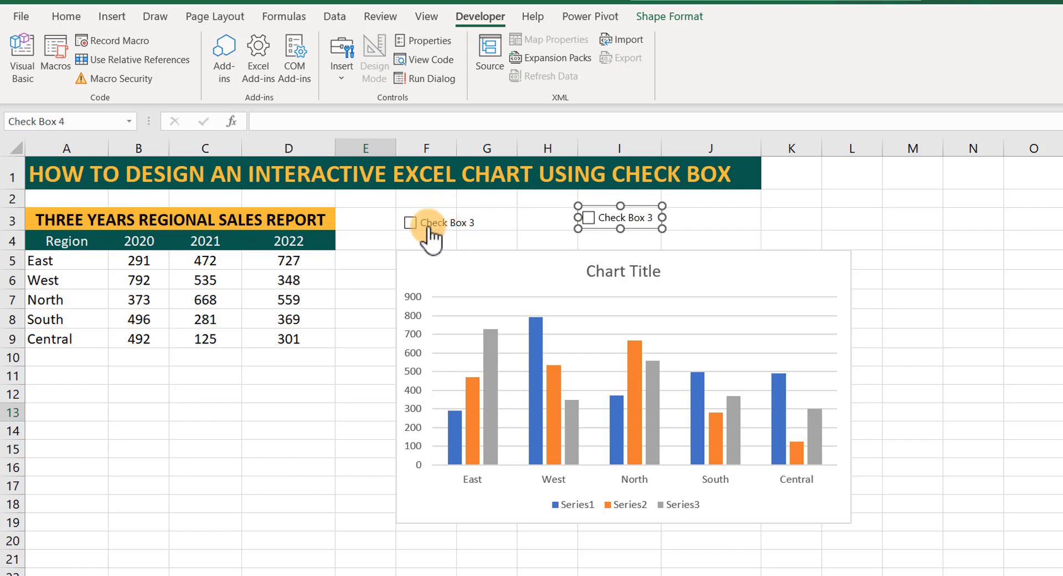
Change the label of the first check box, above column F, to 2021.
right_click(429, 228)
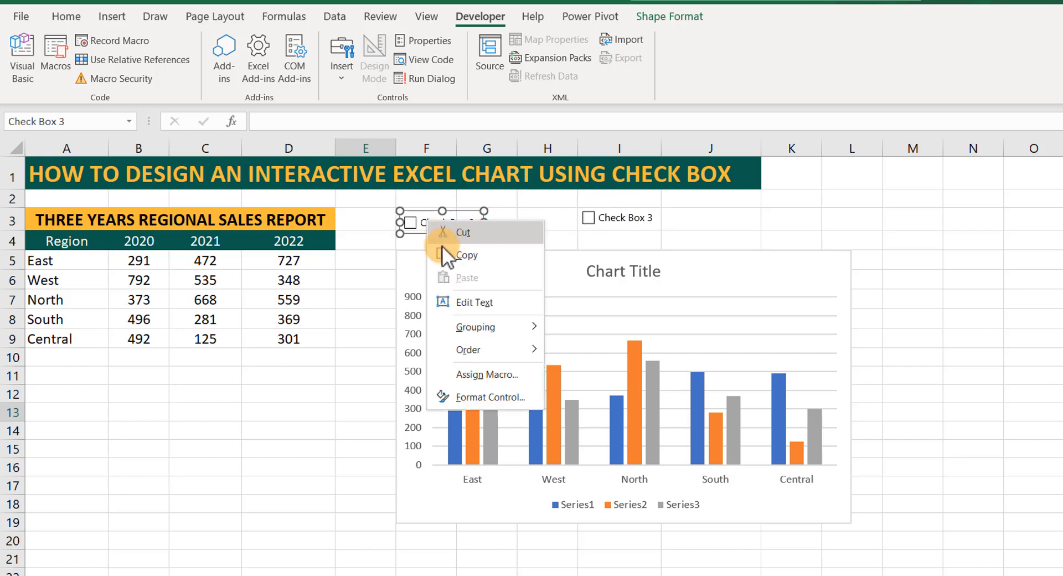
click(464, 302)
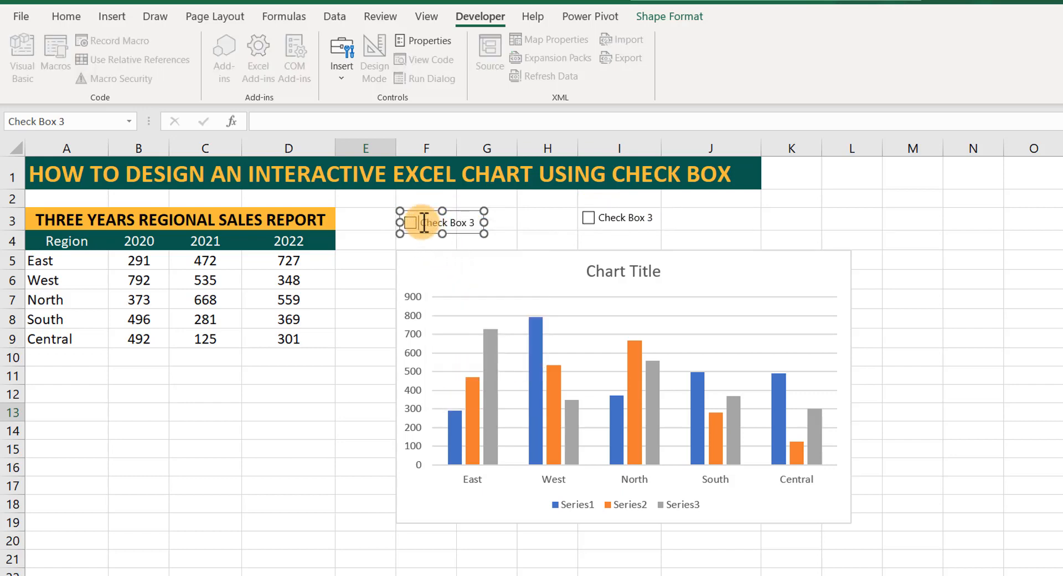
drag(424, 222, 466, 226)
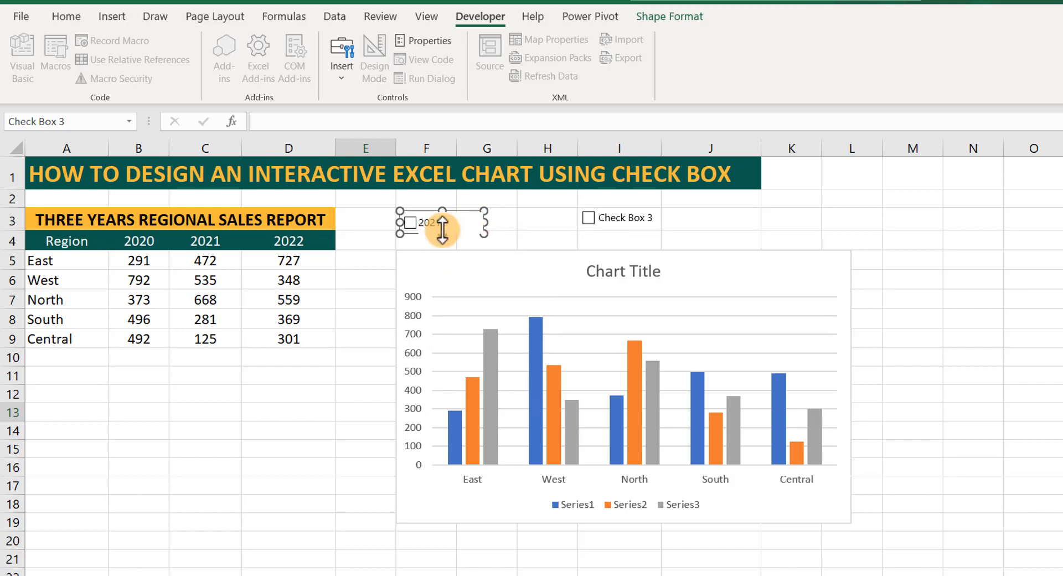
click(507, 220)
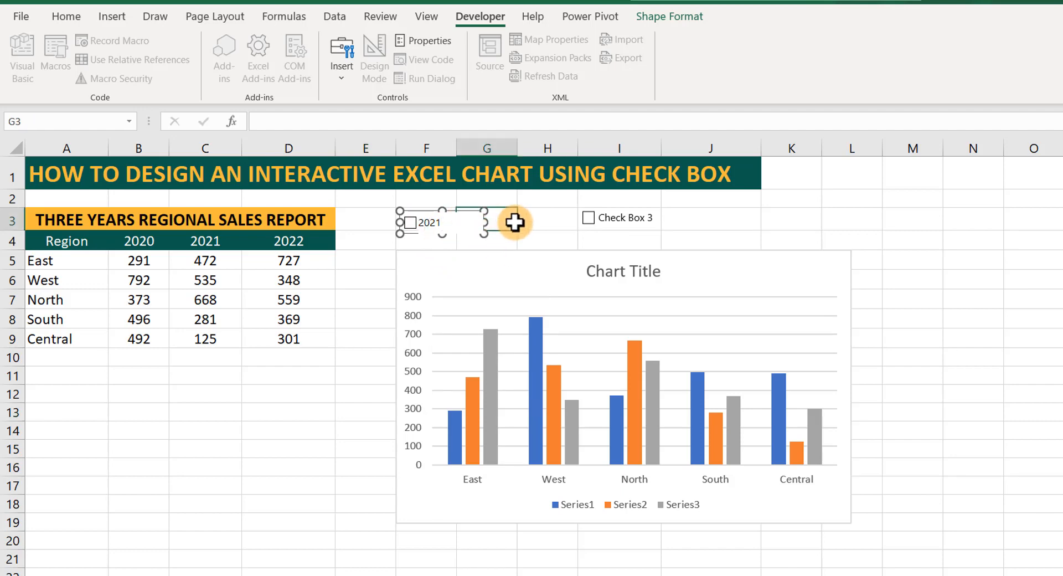
Change the label of the duplicated check box to 2022.
right_click(620, 224)
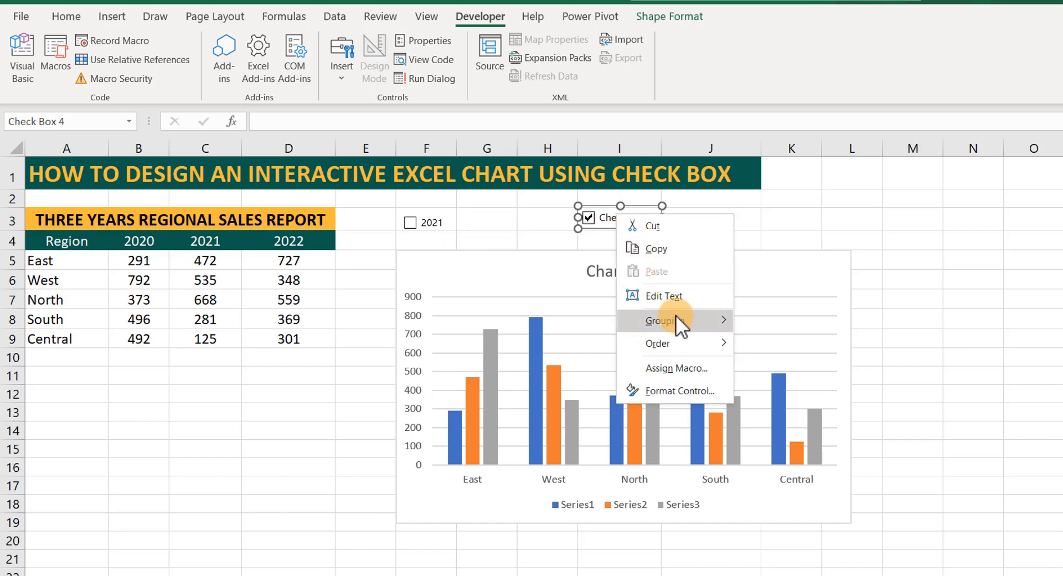
click(665, 299)
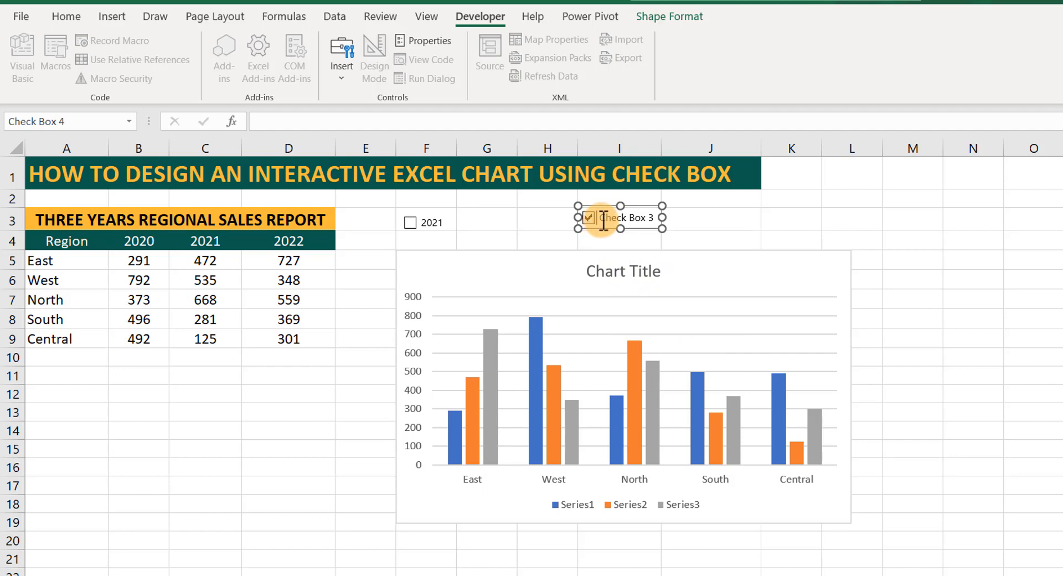
click(600, 217)
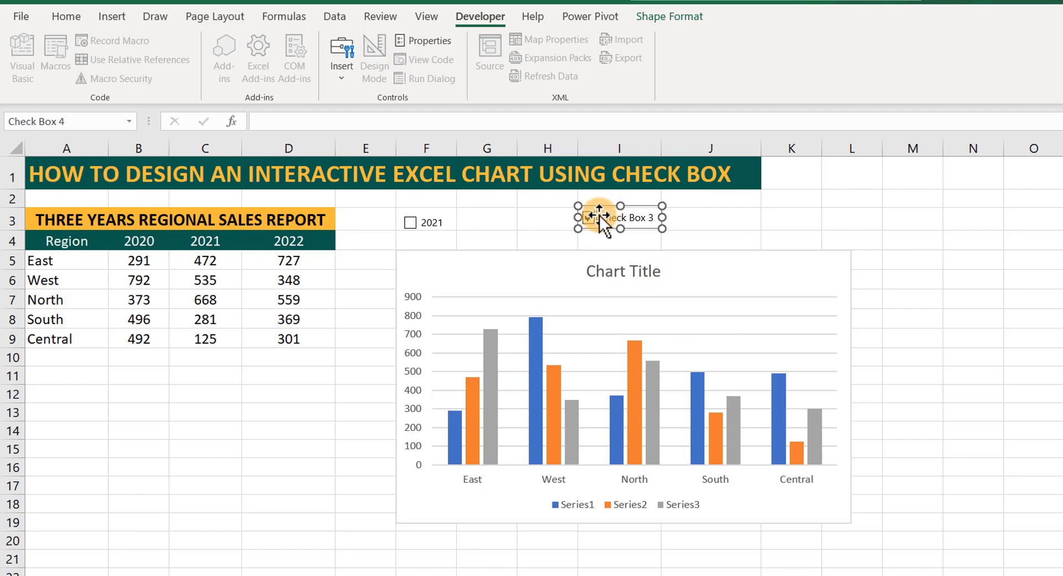
drag(600, 217, 651, 219)
text(2022)
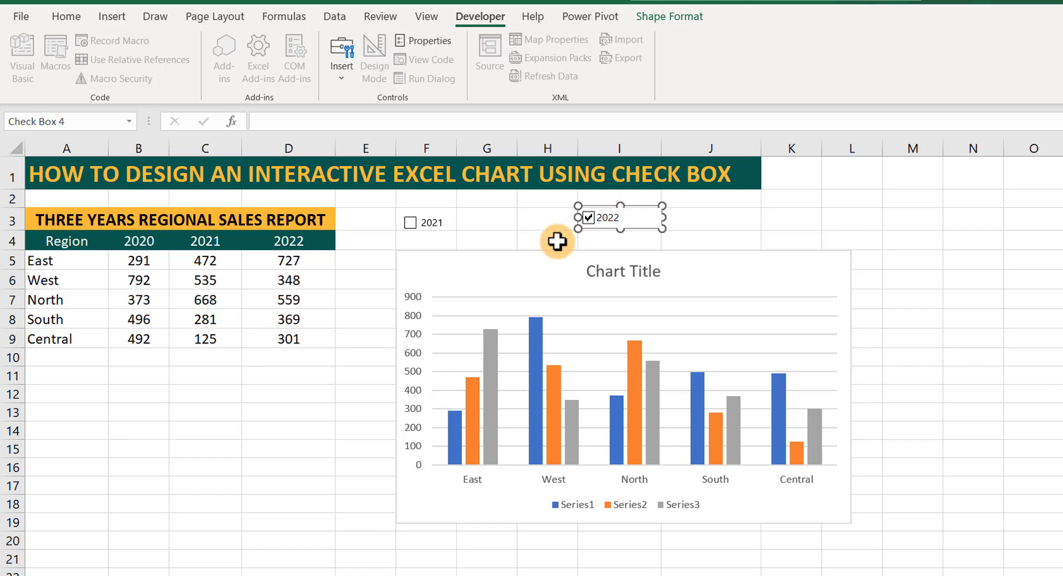
click(693, 228)
Toggle the 2021 and 2022 check boxes to test that they respond.
click(586, 217)
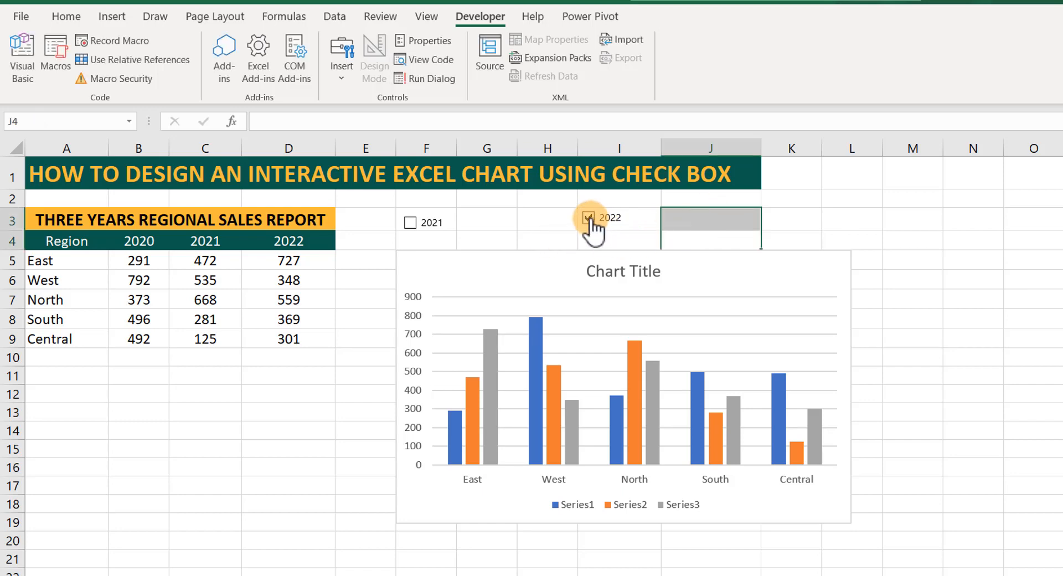
click(410, 223)
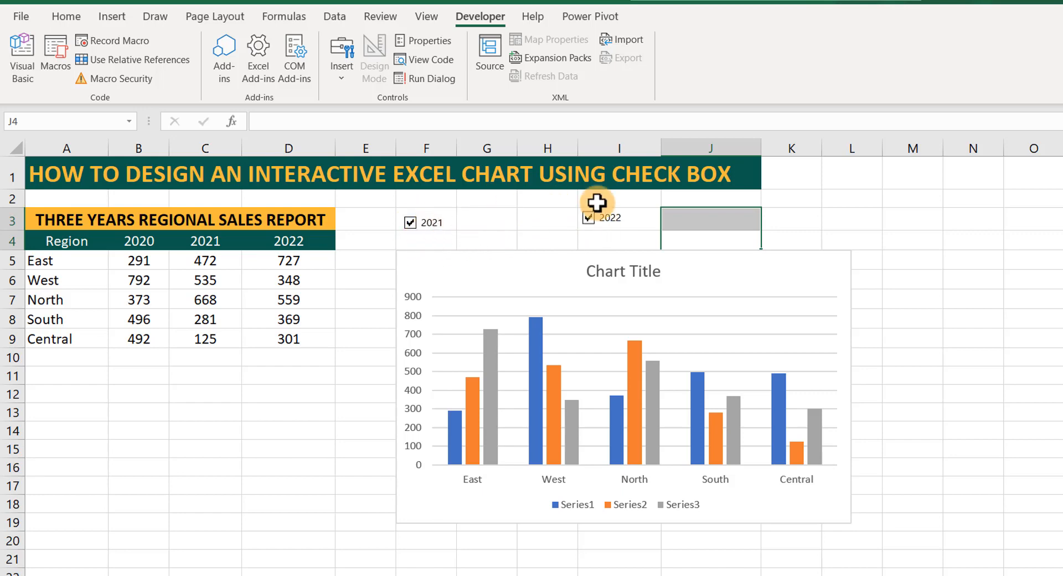
click(612, 224)
click(795, 224)
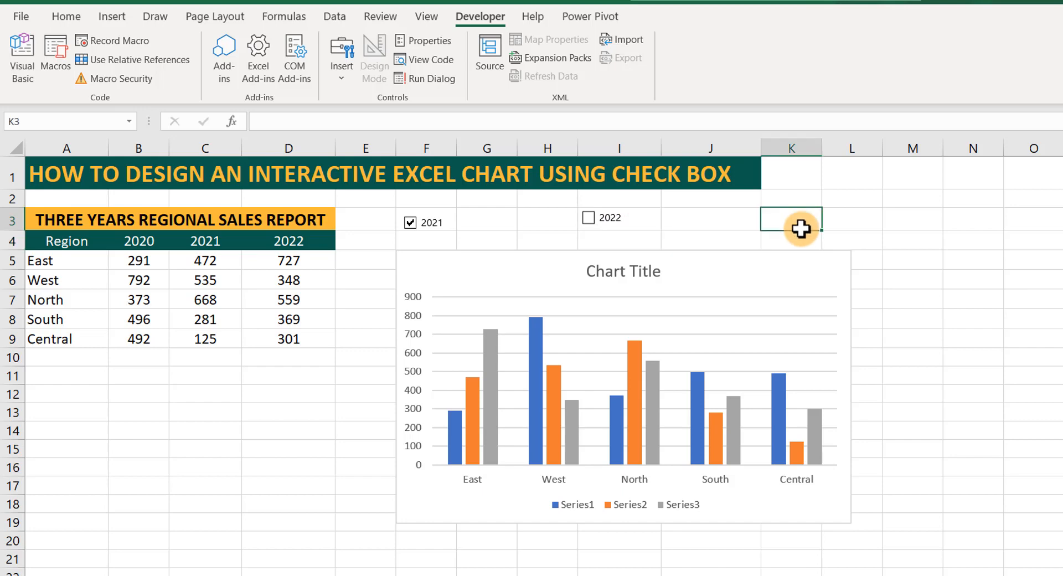
Nudge the 2022 check box slightly right and down to align it better with the 2021 check box.
right_click(608, 218)
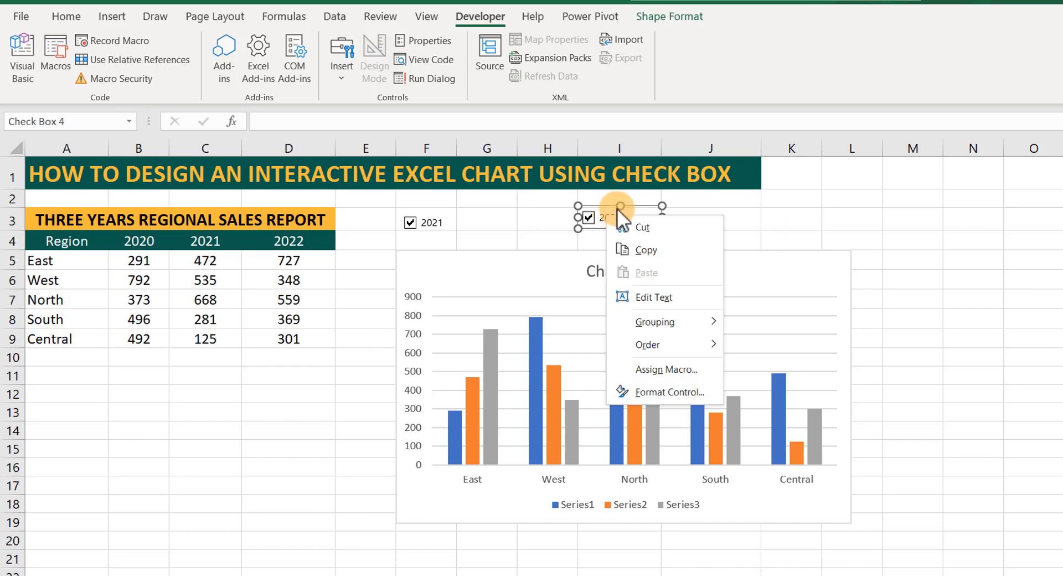
key(Escape)
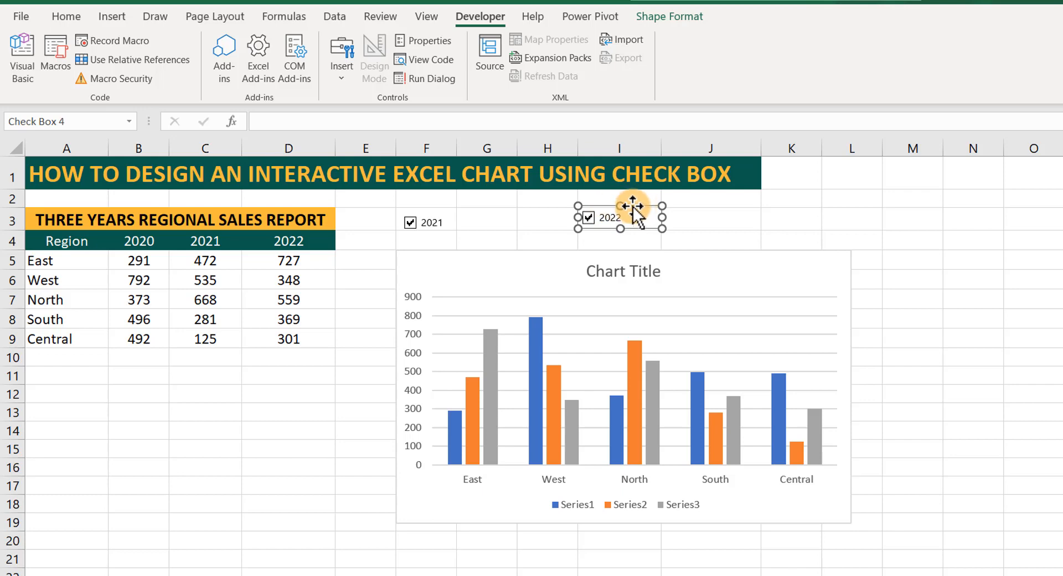
drag(633, 206, 636, 206)
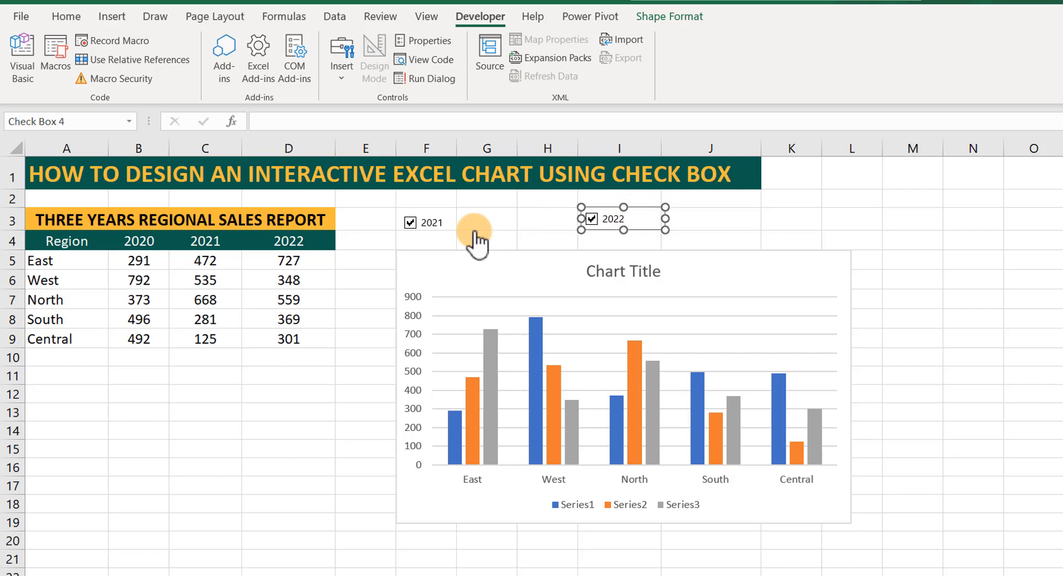
Toggle both check boxes again and leave 2021 and 2022 unchecked.
click(424, 215)
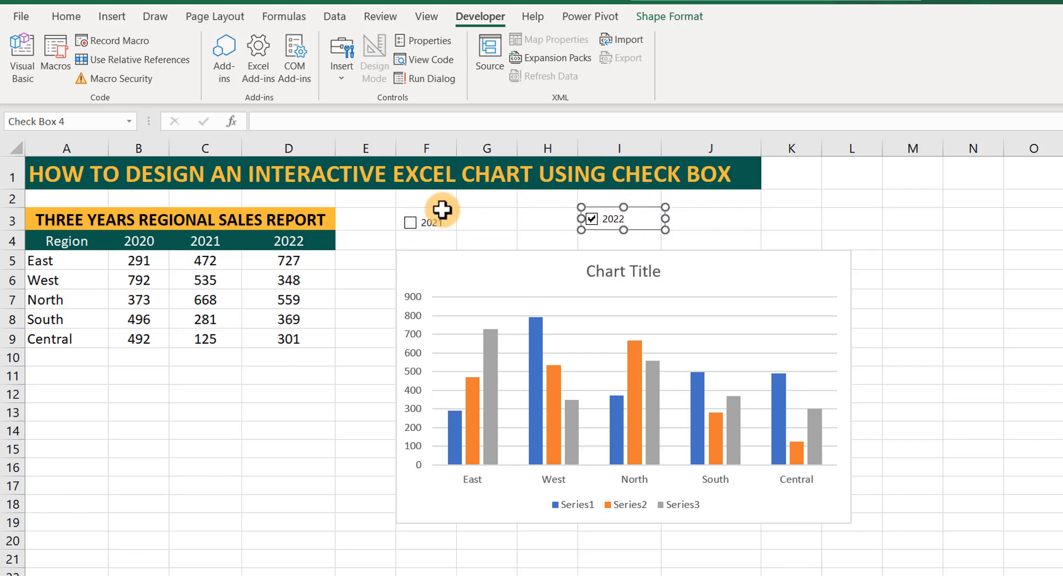
click(413, 223)
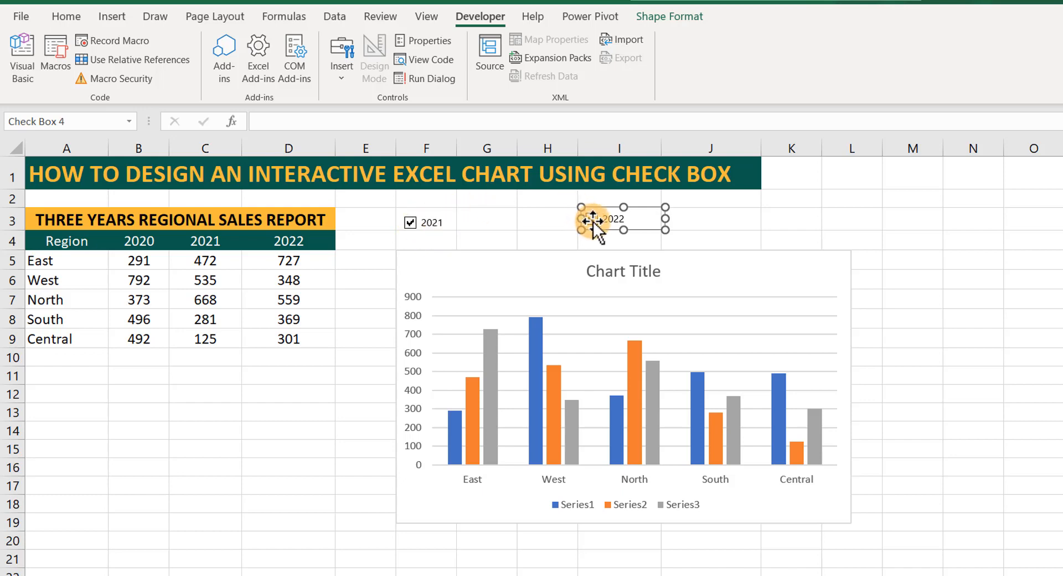
click(547, 238)
click(590, 219)
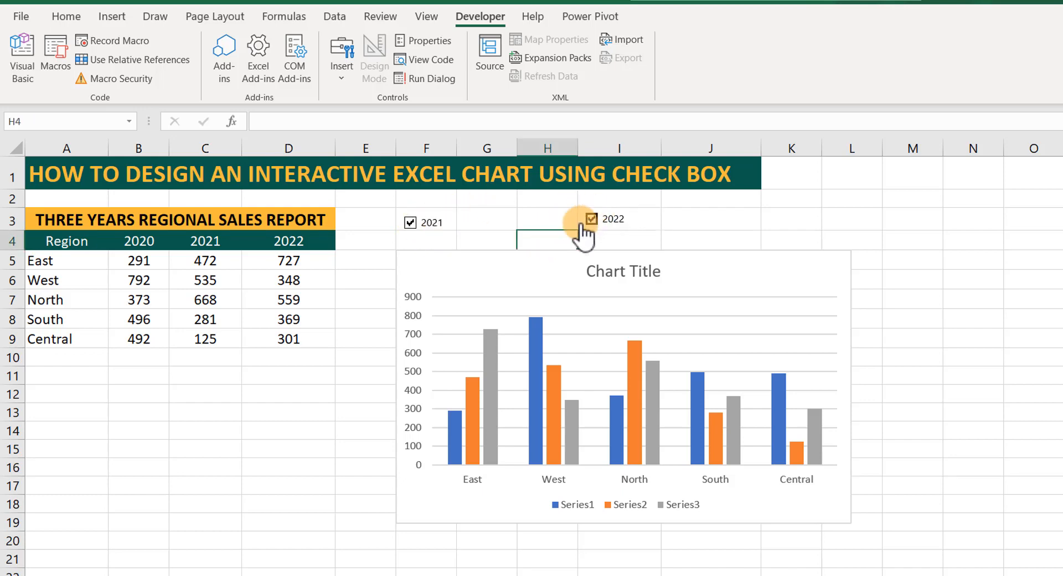
click(421, 222)
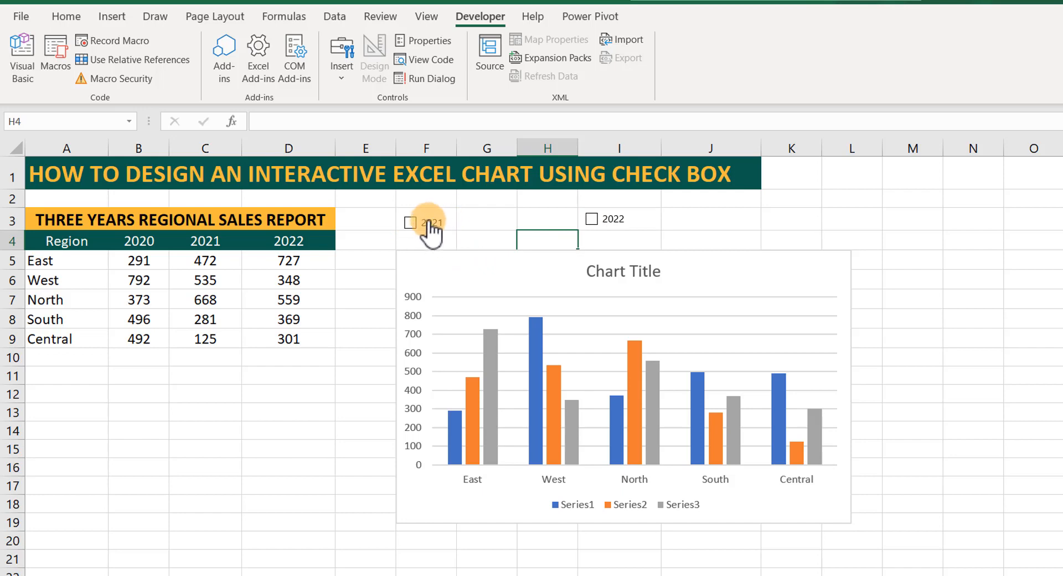
Link the 2021 check box to cell $C$20 through its format control settings.
ctrl+click(428, 220)
right_click(428, 221)
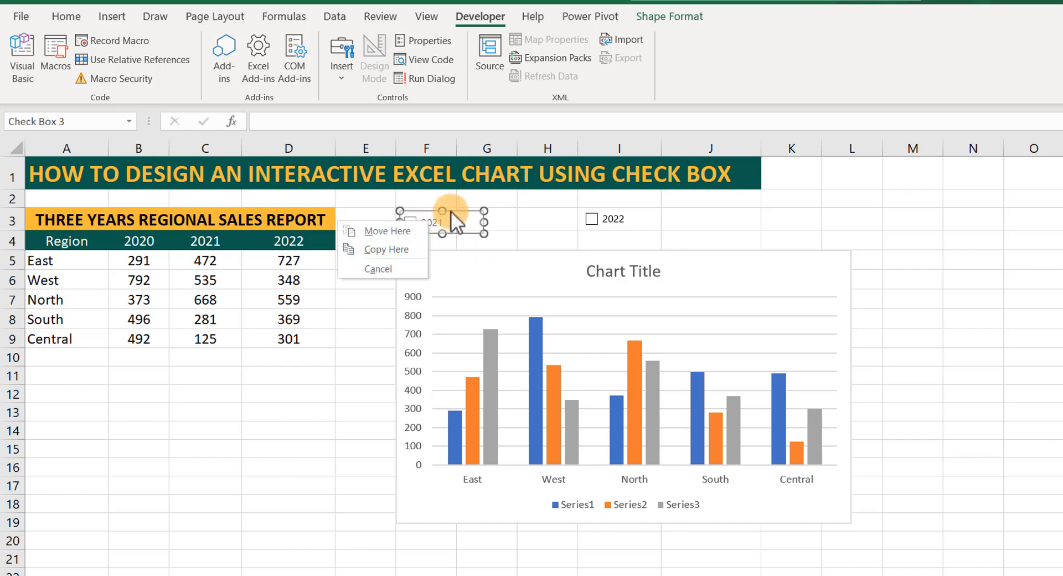
right_click(451, 211)
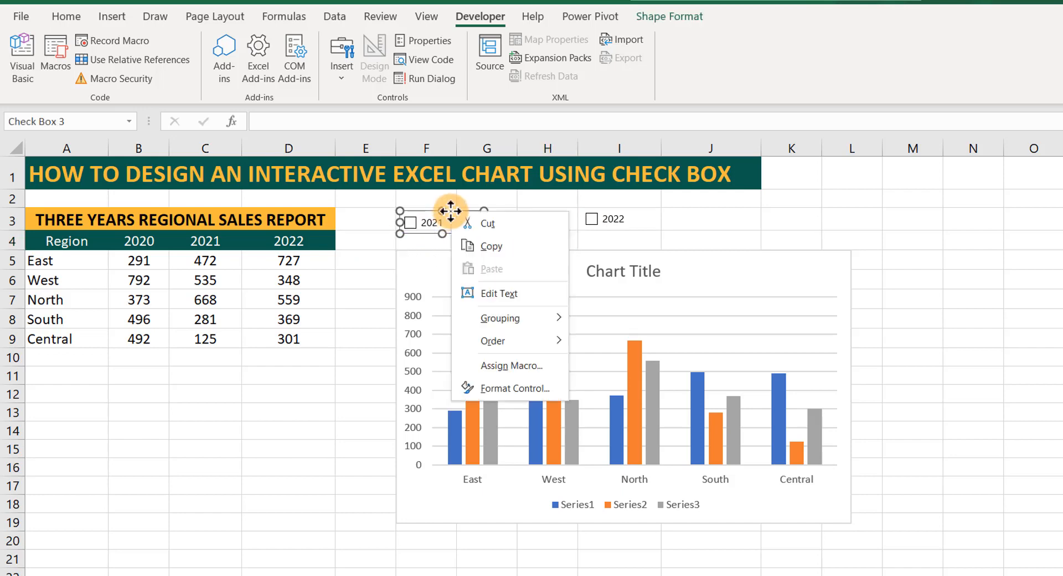
click(514, 389)
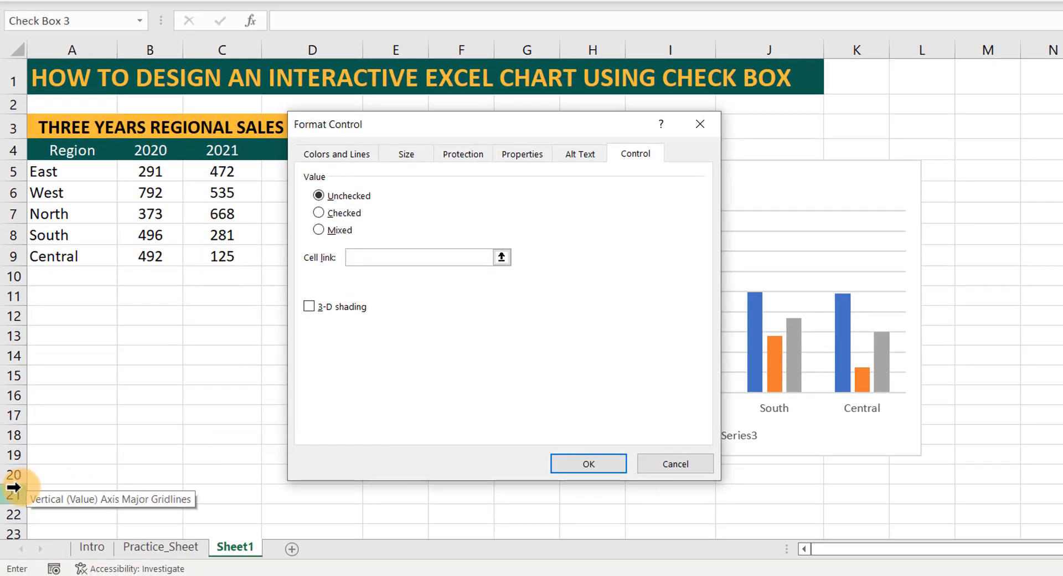
click(220, 476)
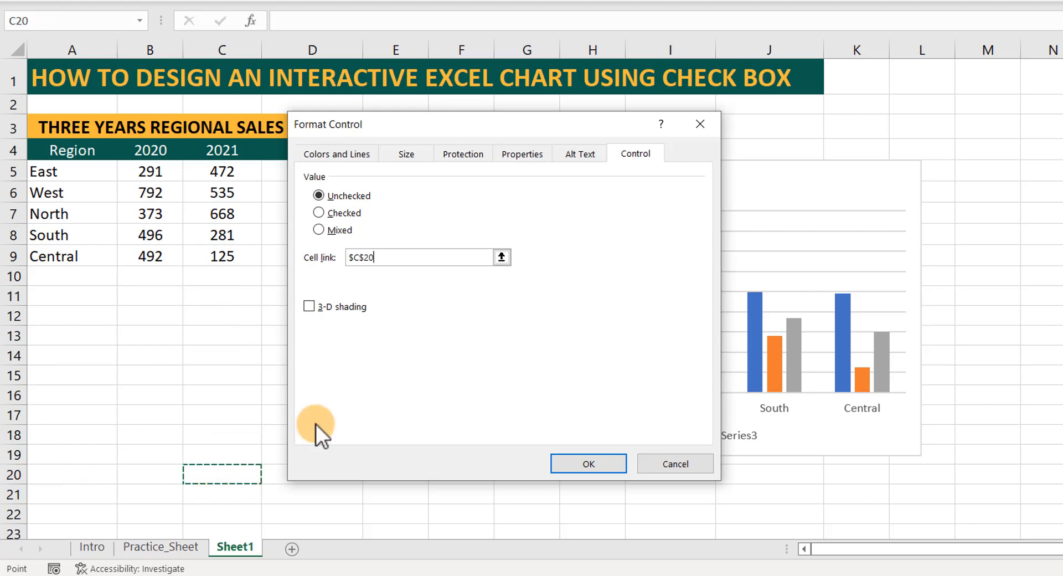
click(589, 463)
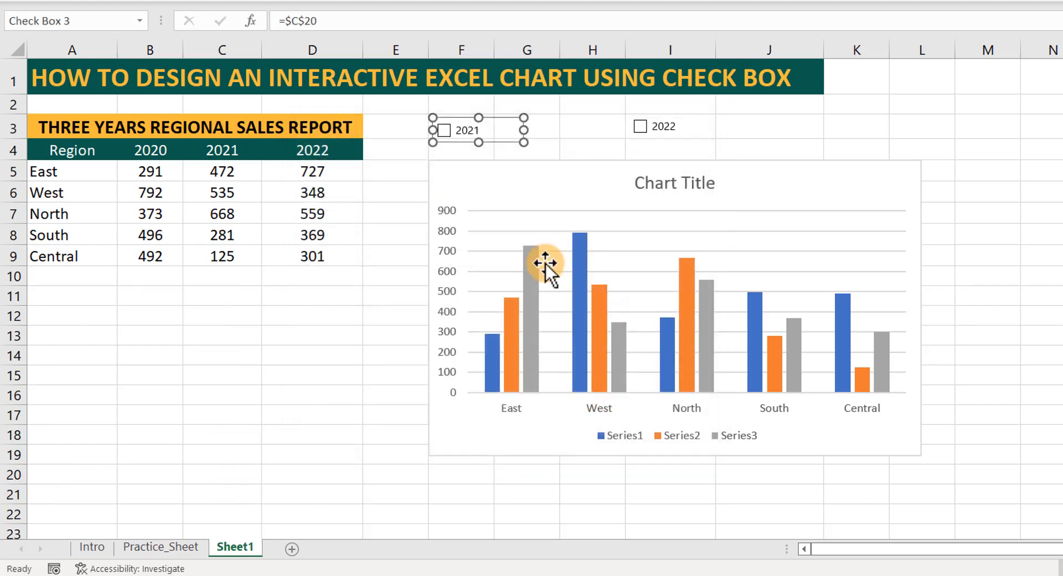
click(568, 145)
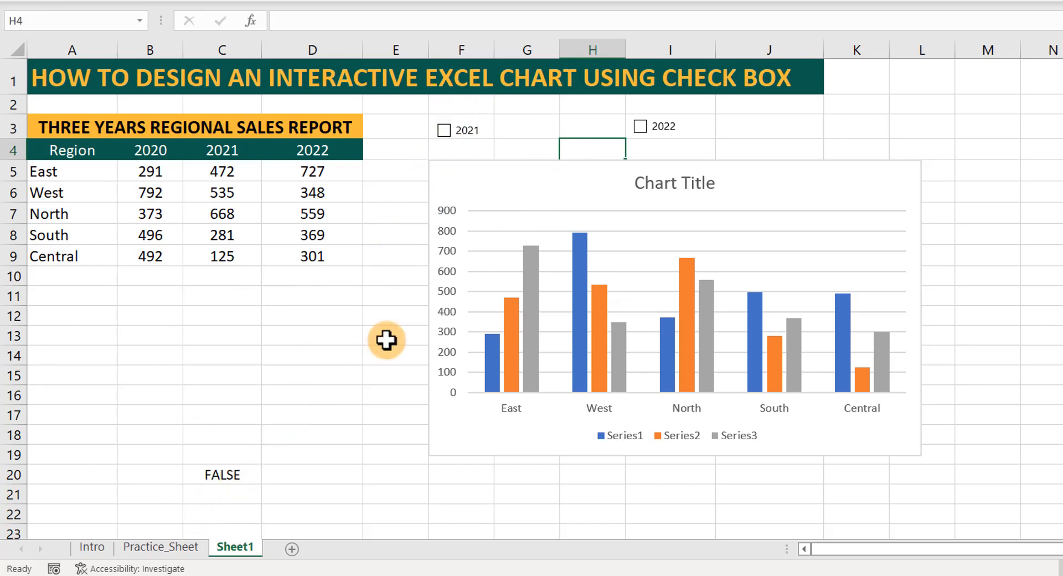
Link the 2022 check box to cell $D$20 through its format control settings.
right_click(656, 131)
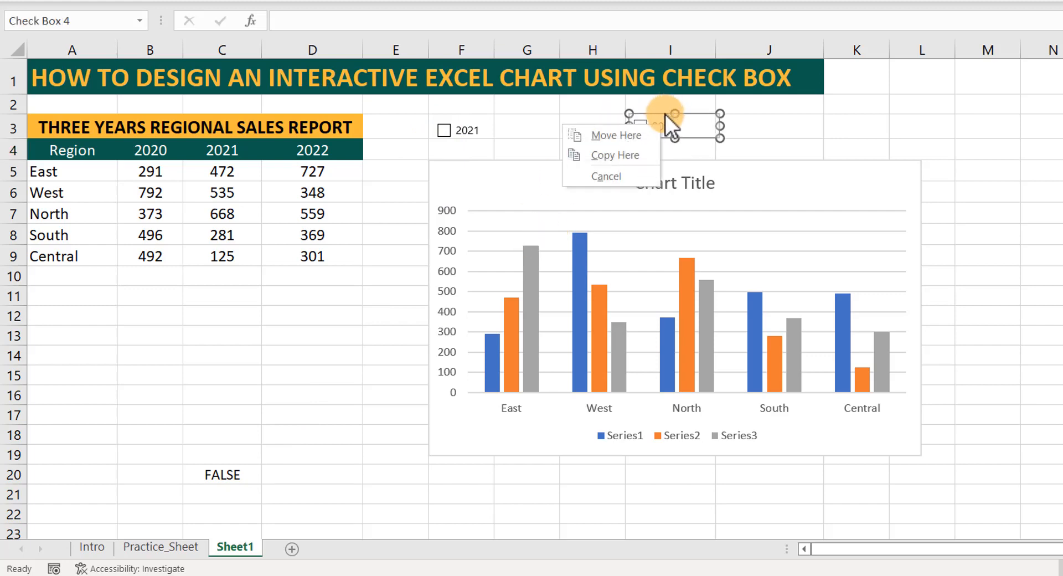
key(Escape)
right_click(665, 114)
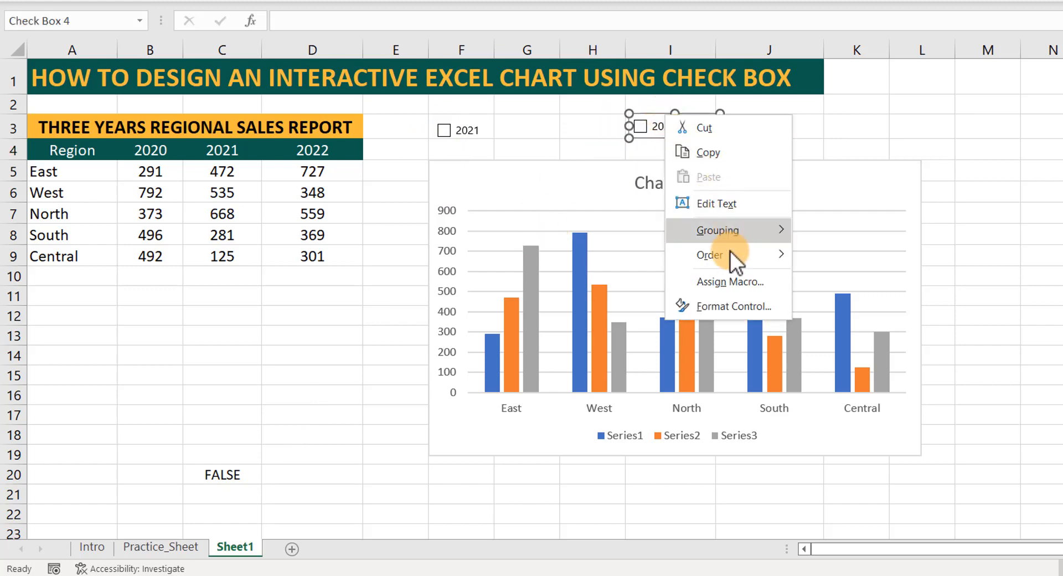
click(724, 307)
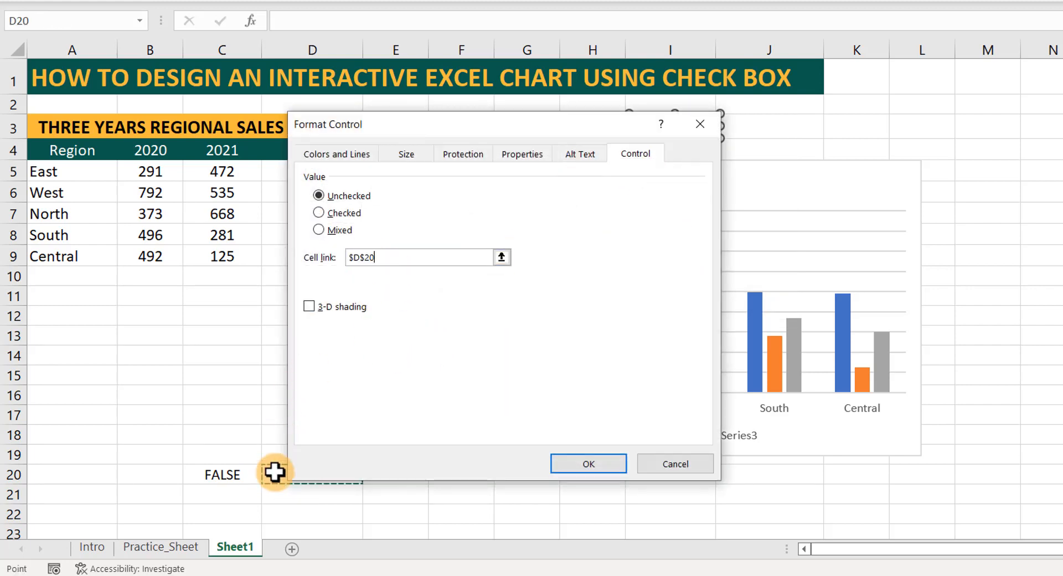
click(576, 463)
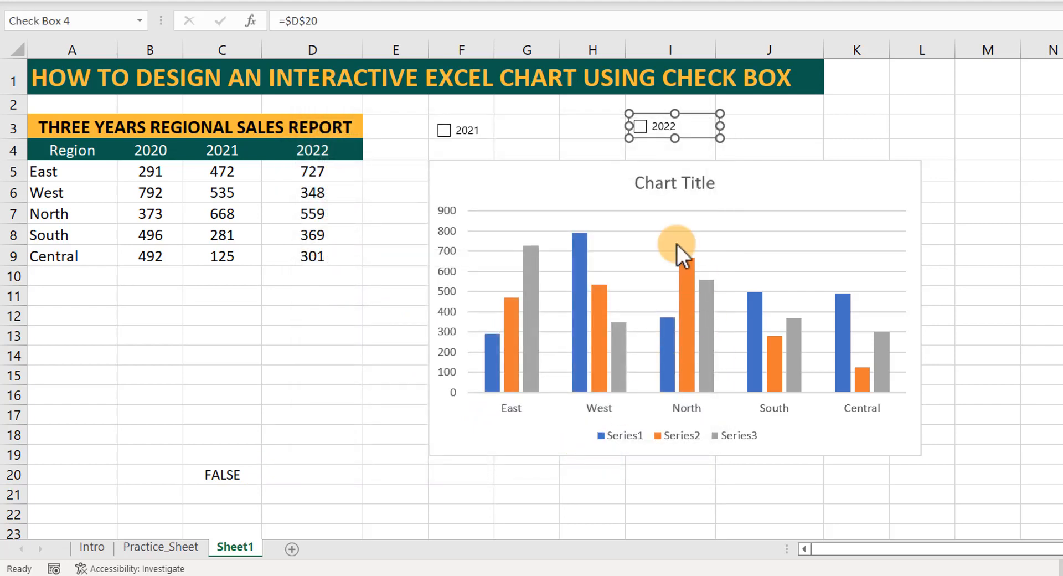
click(769, 127)
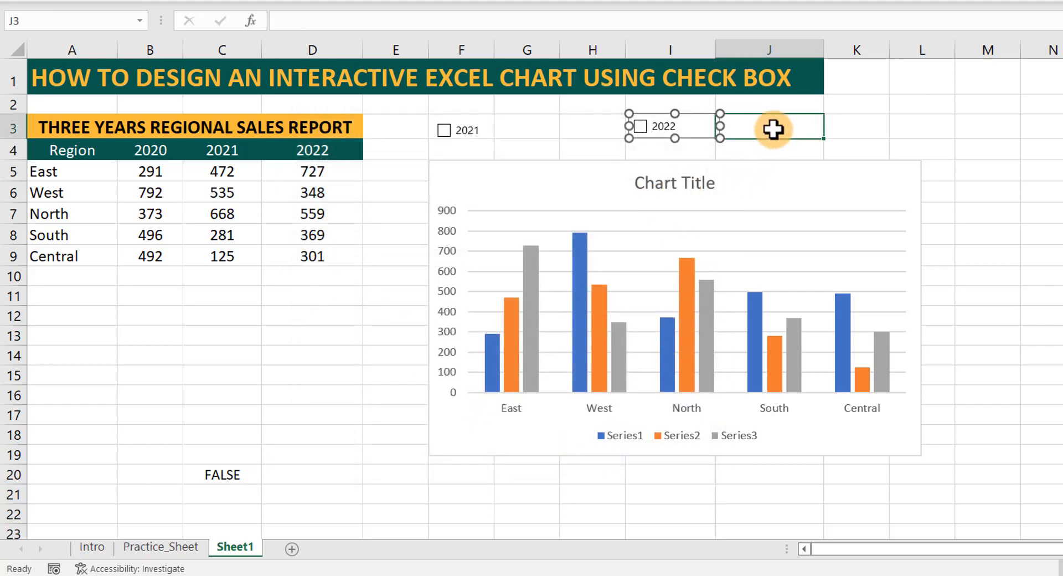
Toggle the 2022 check box on and off to test its cell link.
click(640, 126)
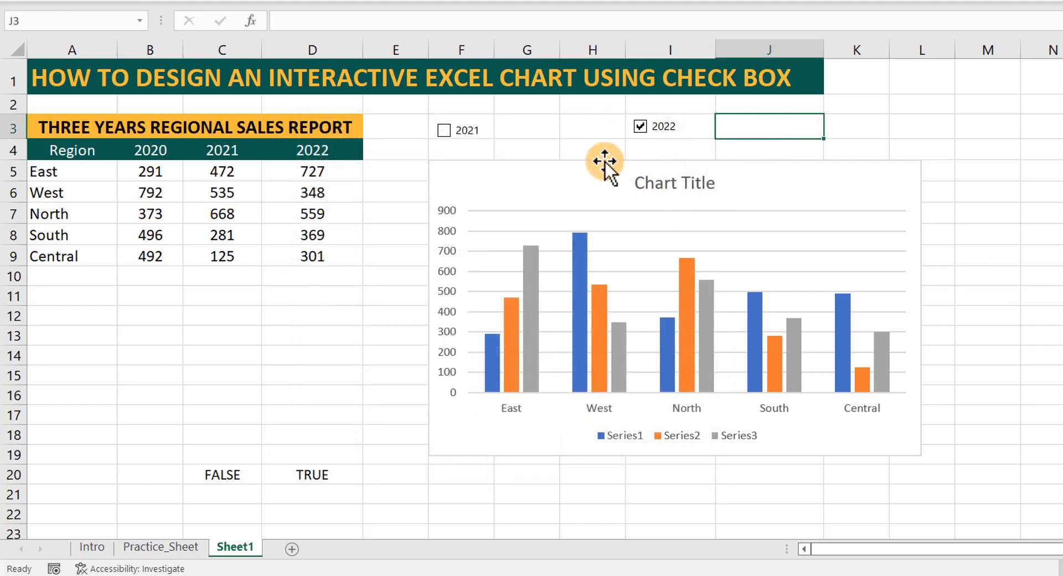
click(640, 128)
click(734, 147)
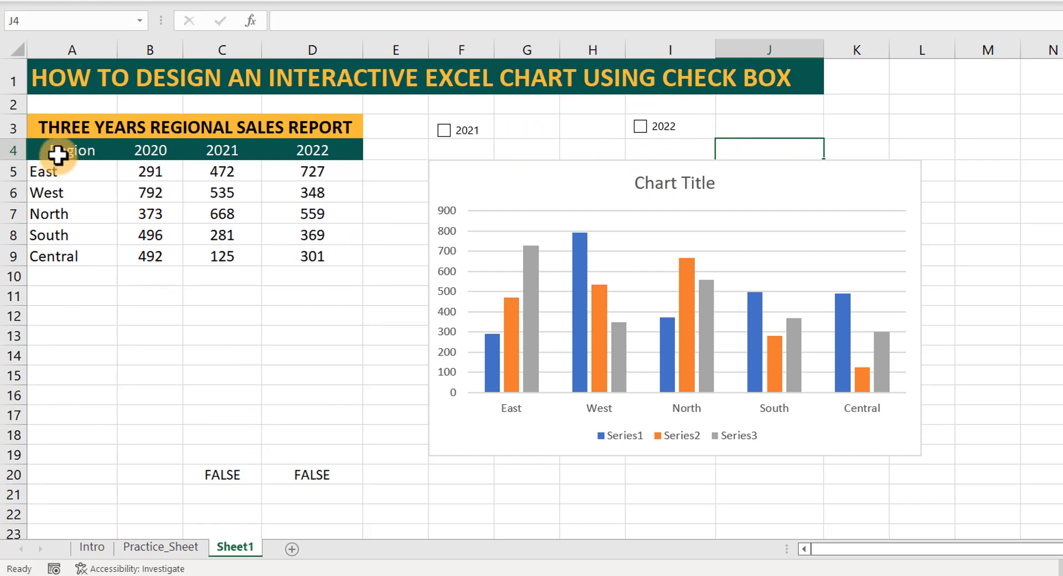
Duplicate the regional sales table A4:D9, headers included, to the range starting at A11.
drag(57, 152, 304, 252)
key(ctrl+c)
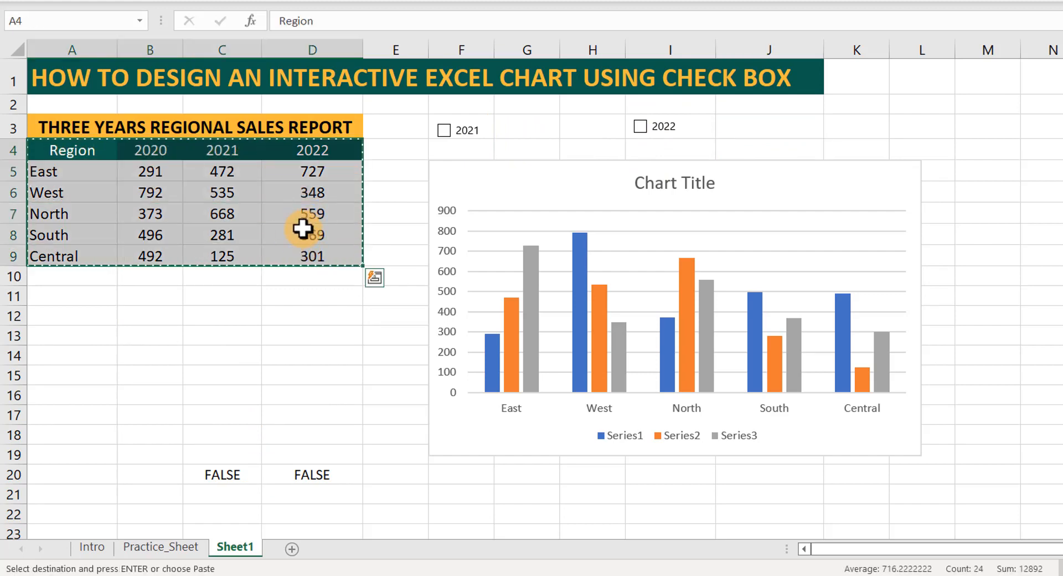
click(34, 295)
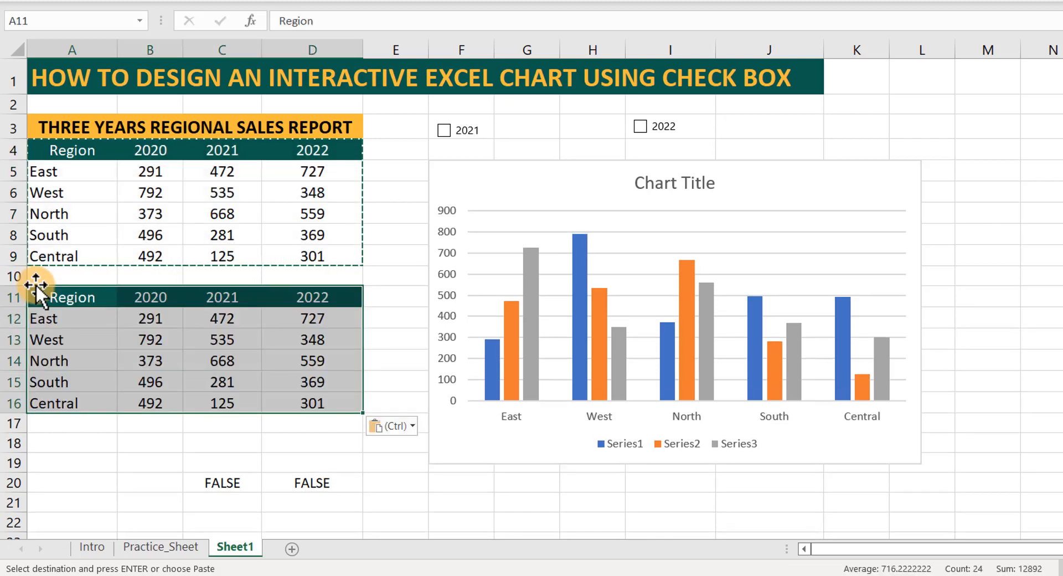
key(Escape)
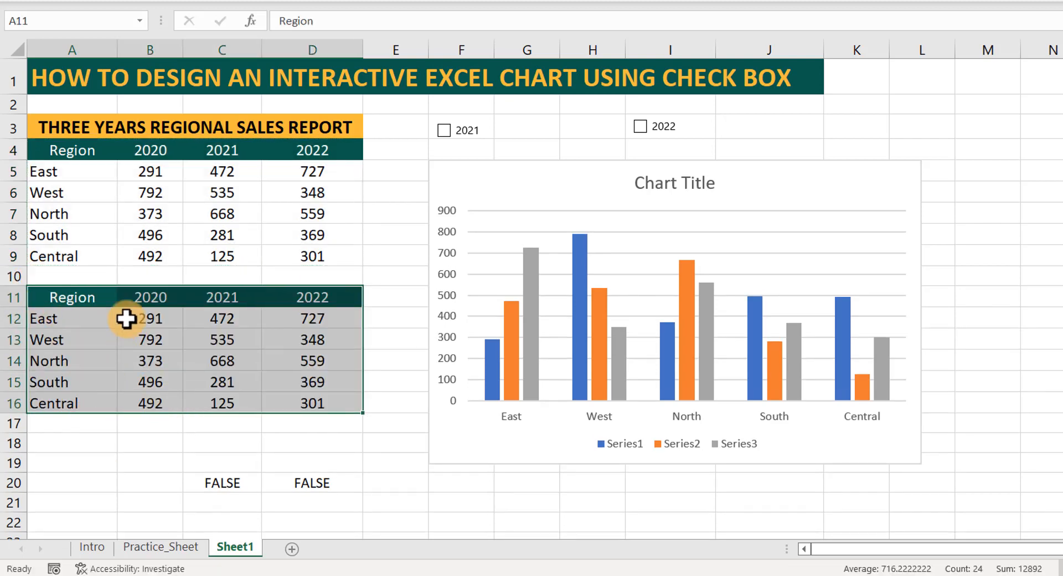
Replace the copied table's 2020 values in B12:B16 with references to the original table, starting with =B5.
click(151, 317)
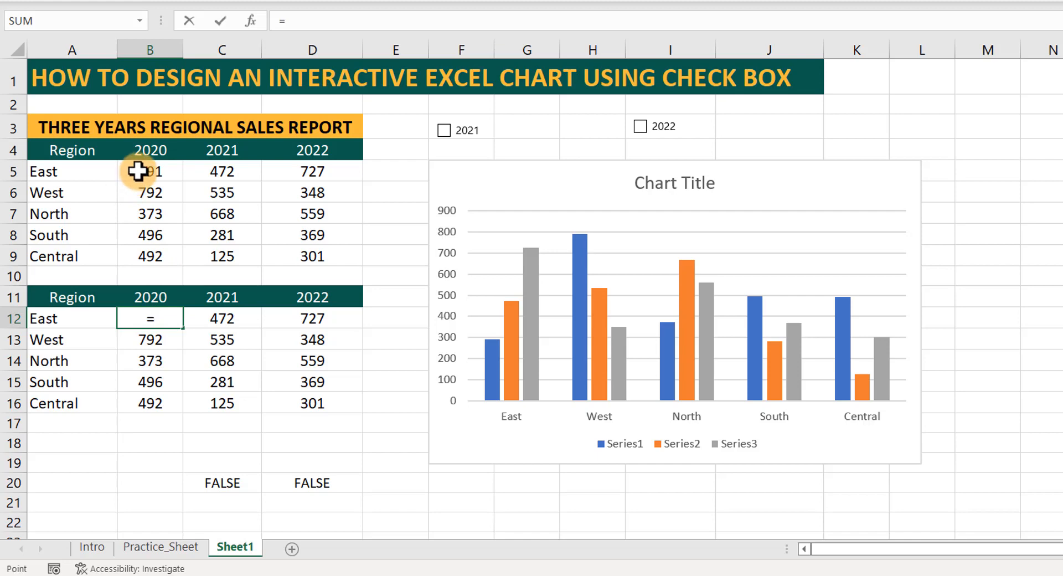
key(Return)
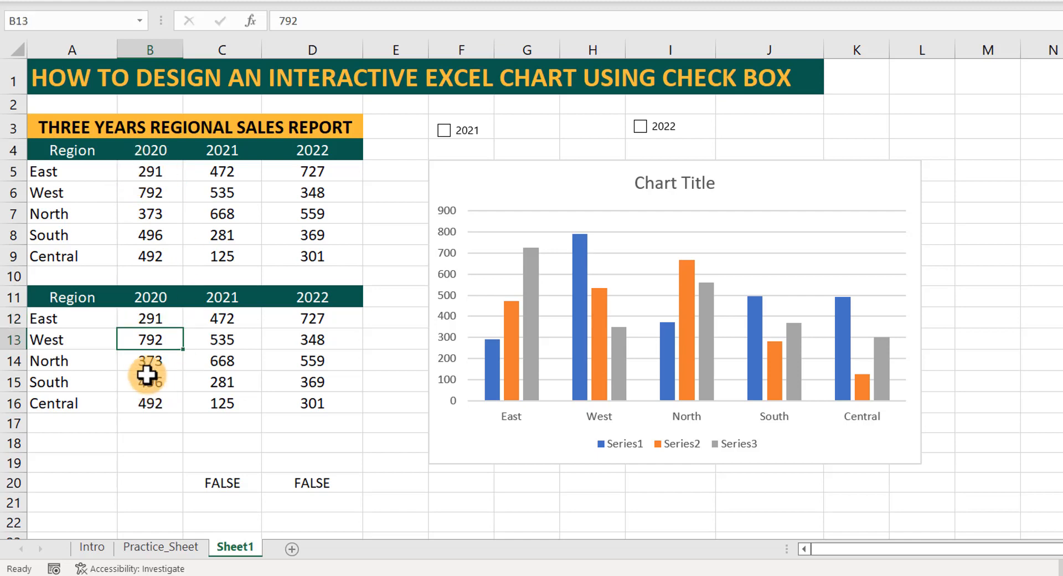
click(165, 324)
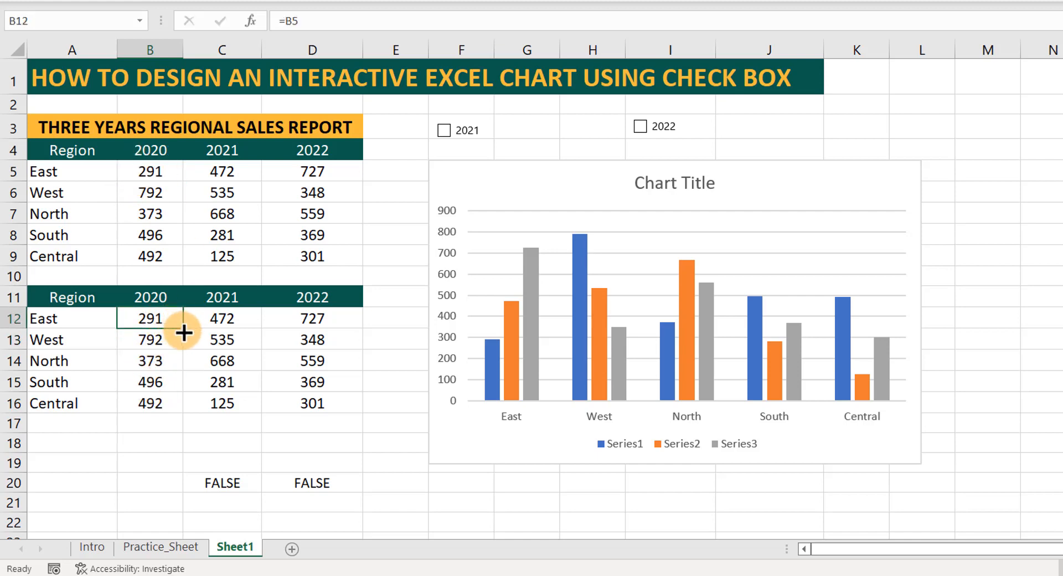
drag(183, 332, 167, 403)
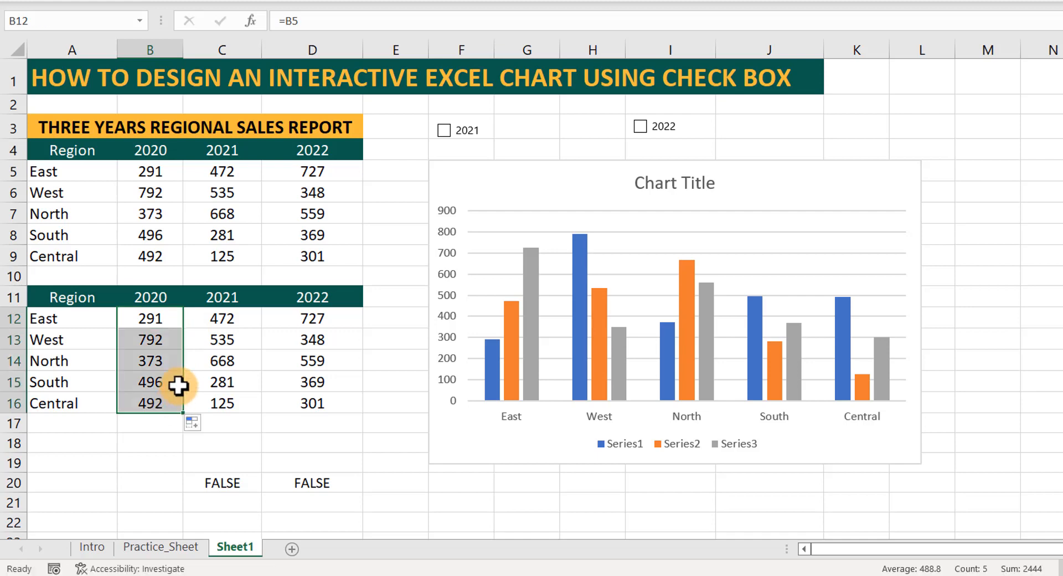
click(149, 176)
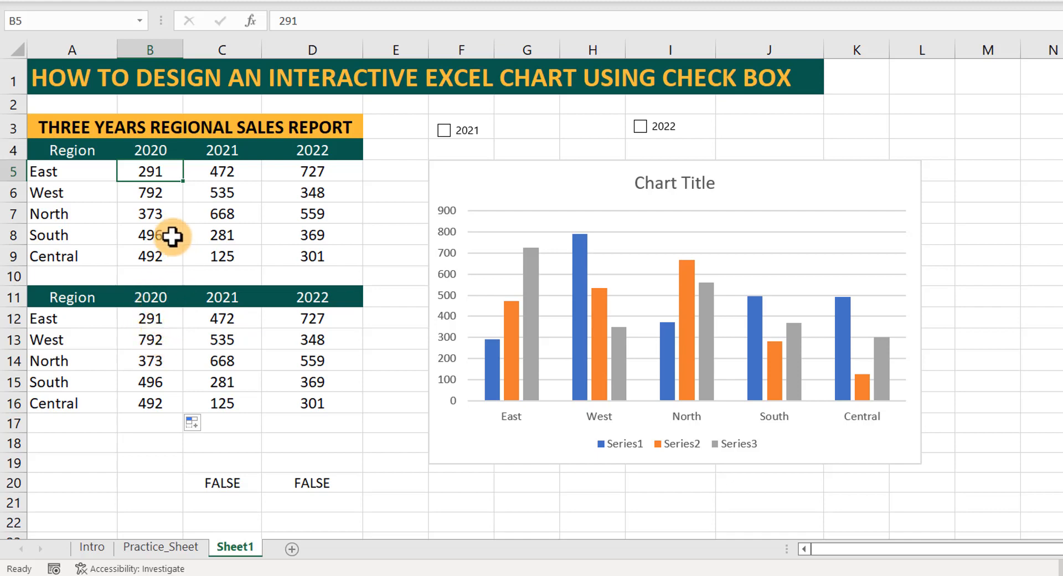
Enter =IF($C$20=TRUE,C5,NA()) in C12 so East's 2021 value depends on the 2021 check box.
click(221, 317)
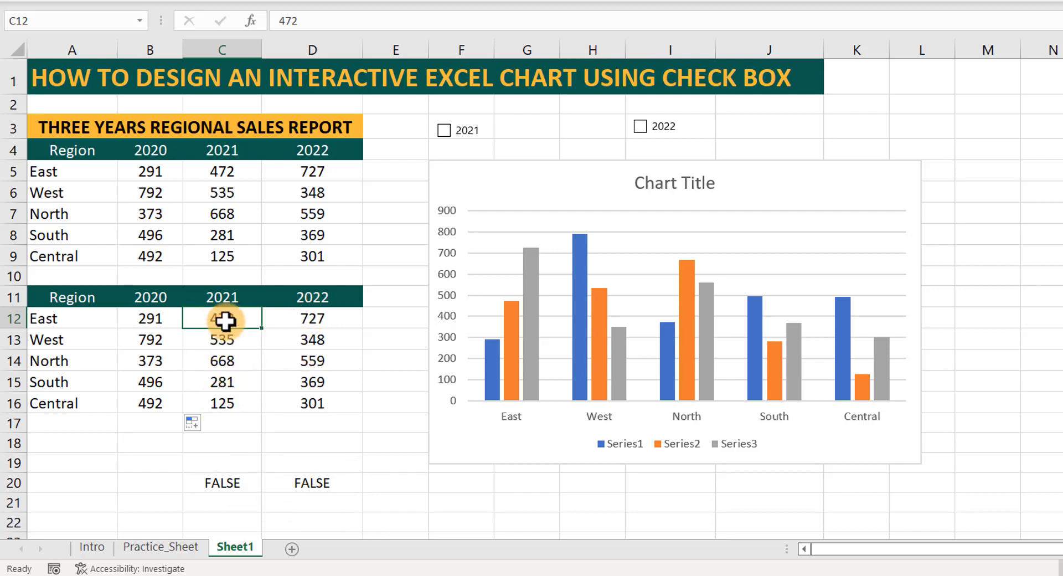
text(=IF()
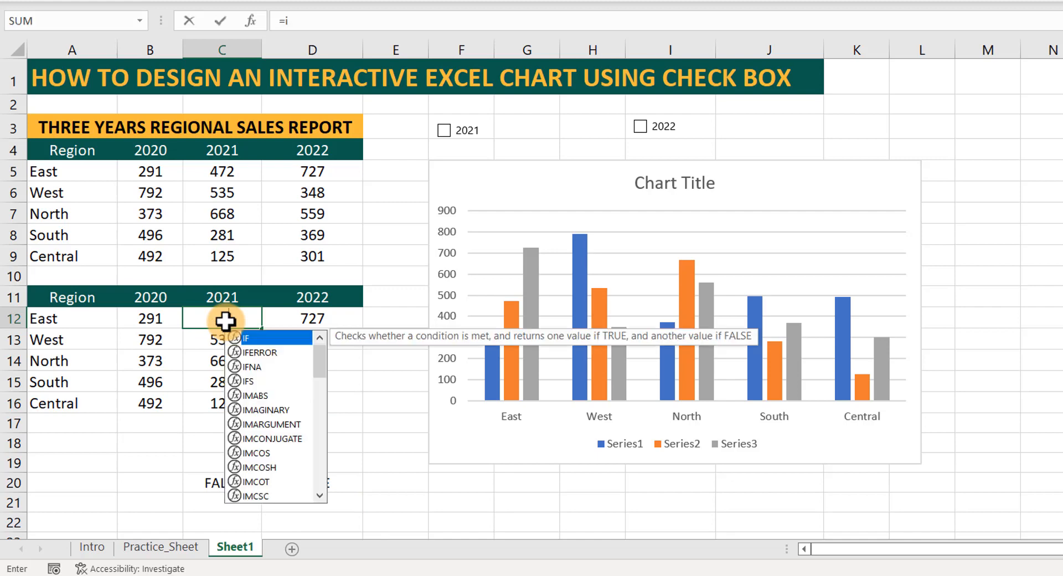
click(209, 483)
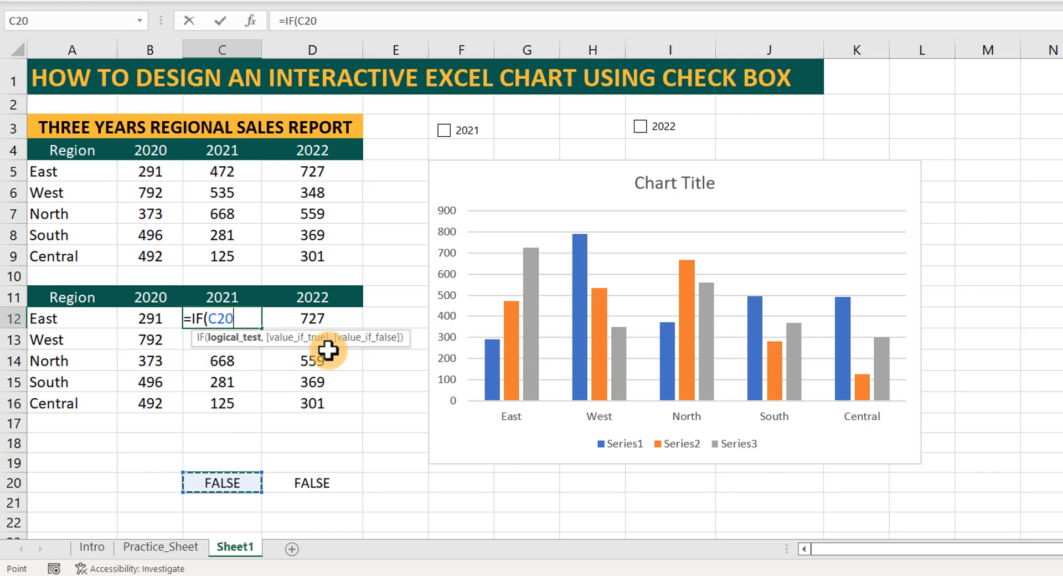
text(=)
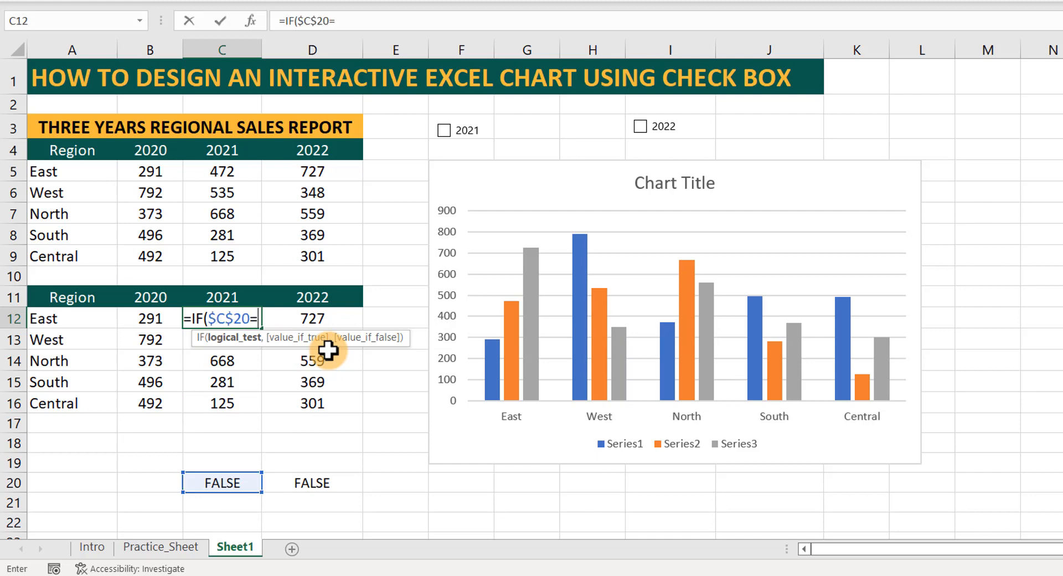
text(true)
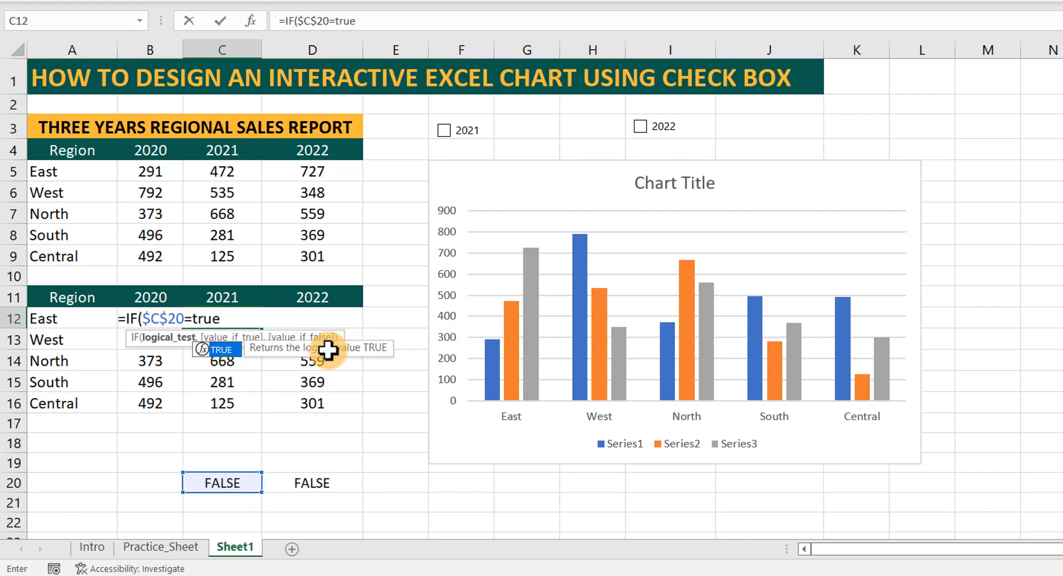
key(Tab)
text(,)
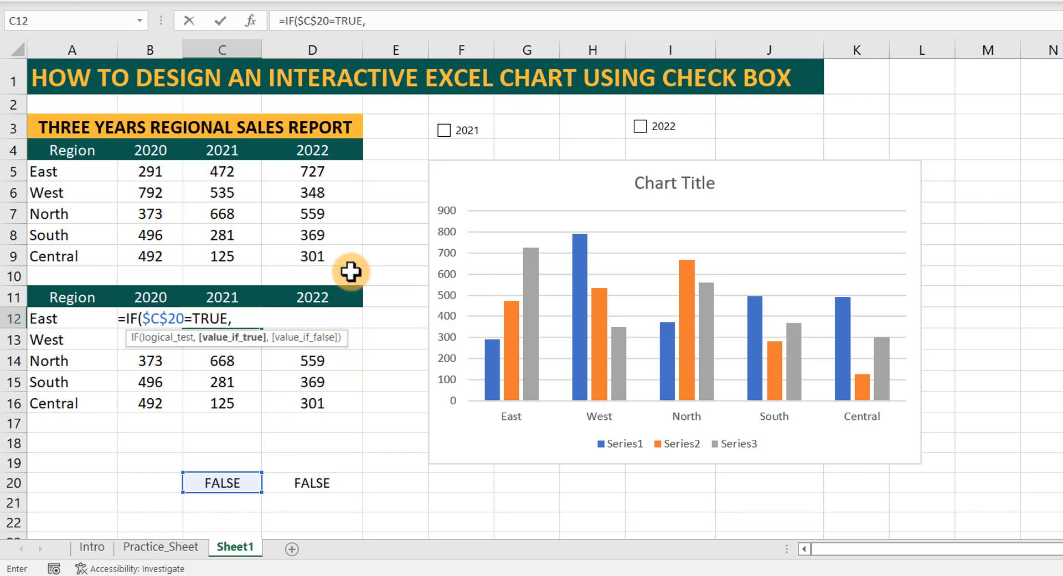
click(222, 171)
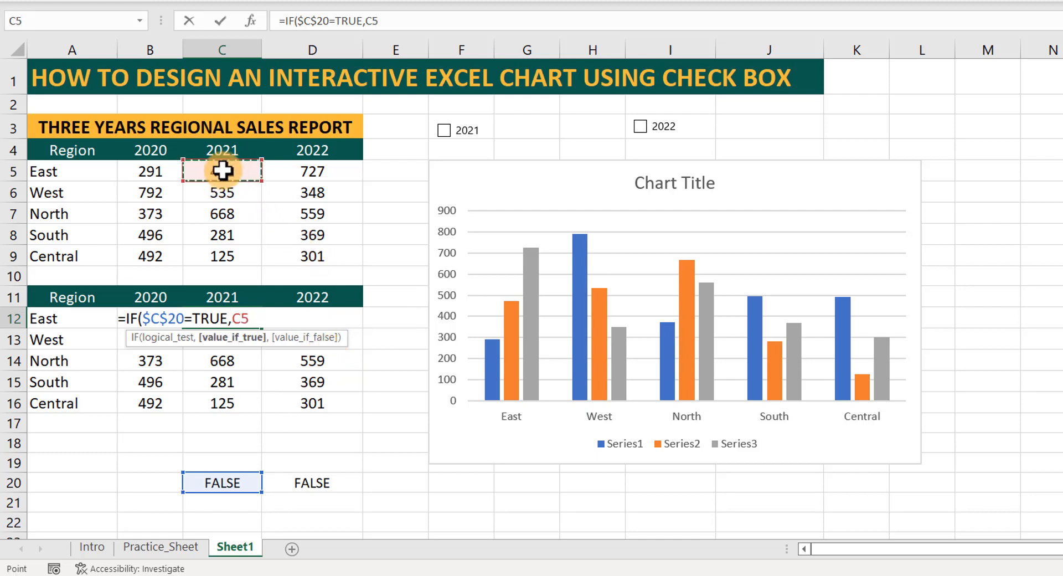
text(,na)
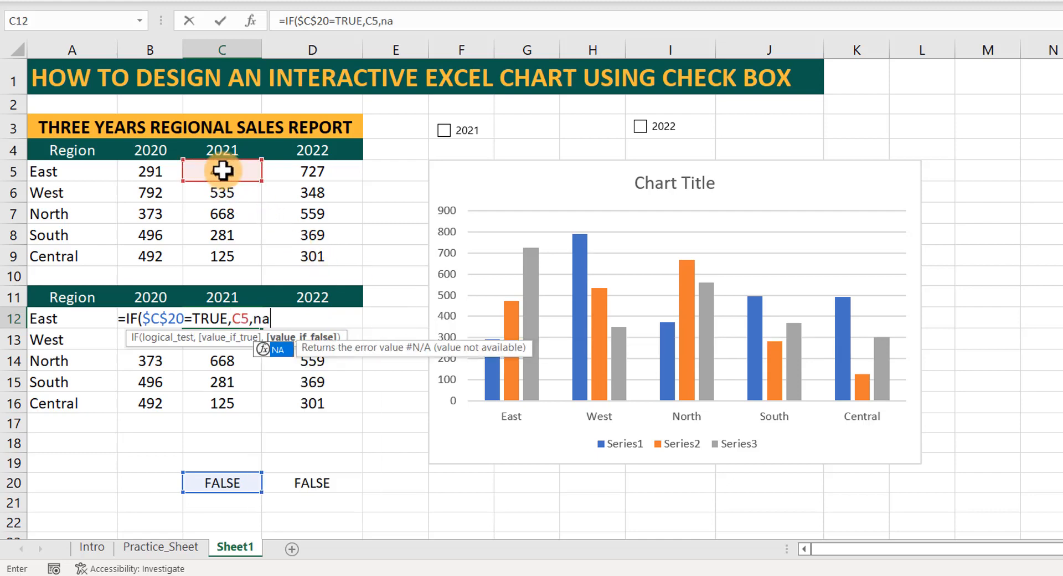
key(Tab)
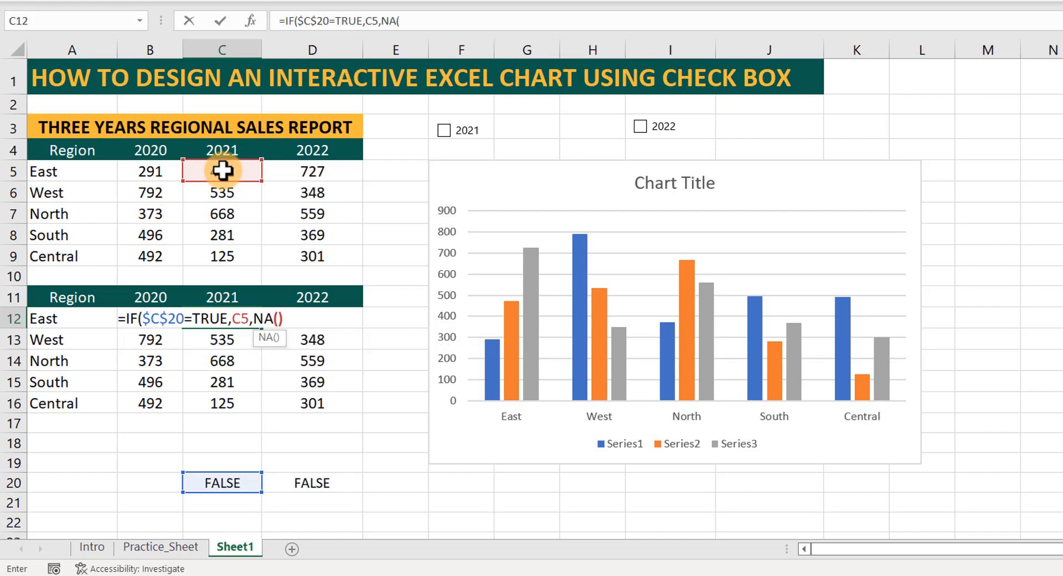
text()))
key(Return)
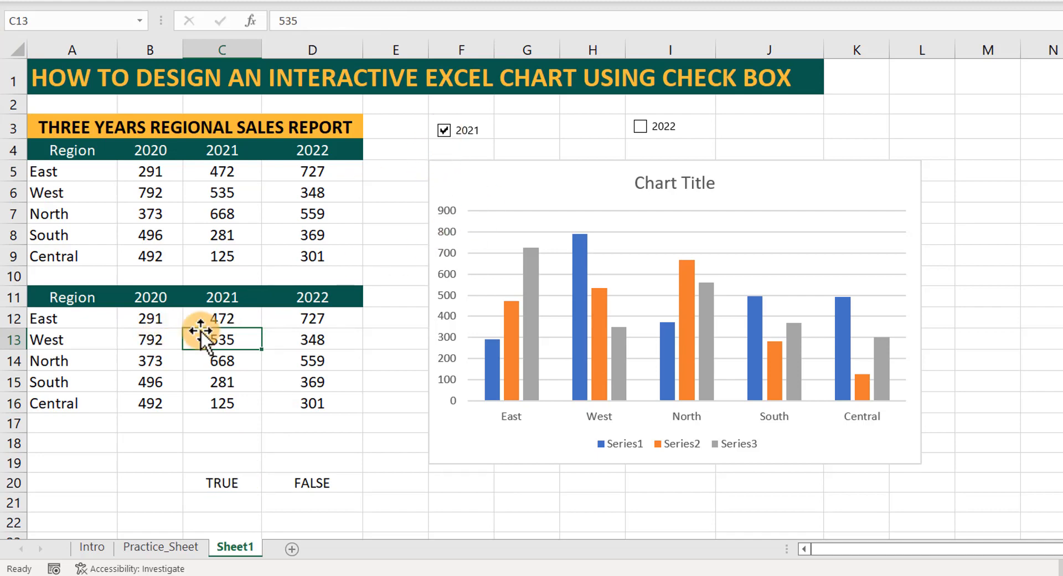
Fill the C12 formula down through C16 and toggle the 2021 check box to test it, leaving it checked.
click(221, 317)
drag(262, 329, 237, 411)
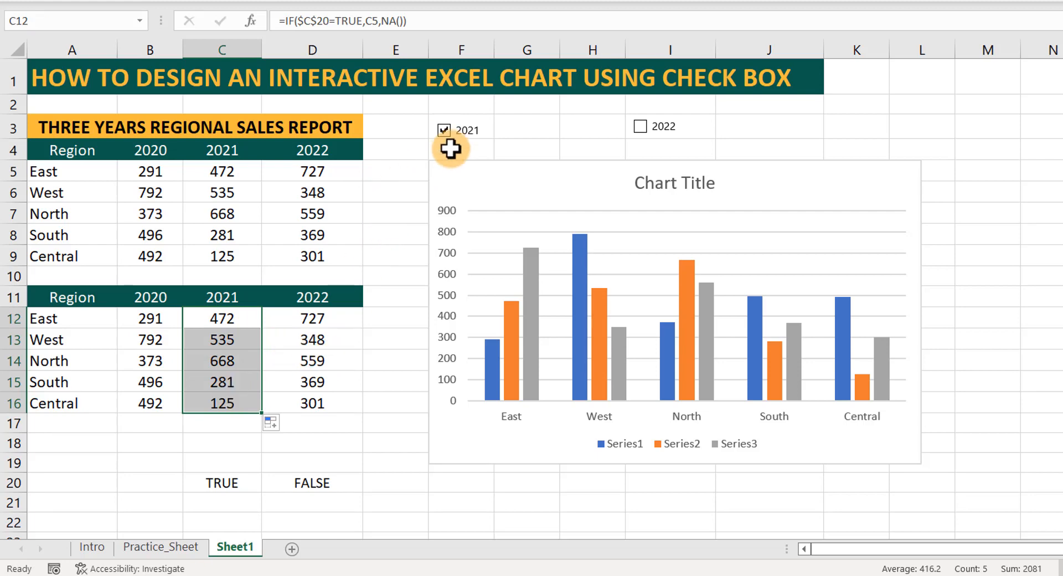
click(444, 132)
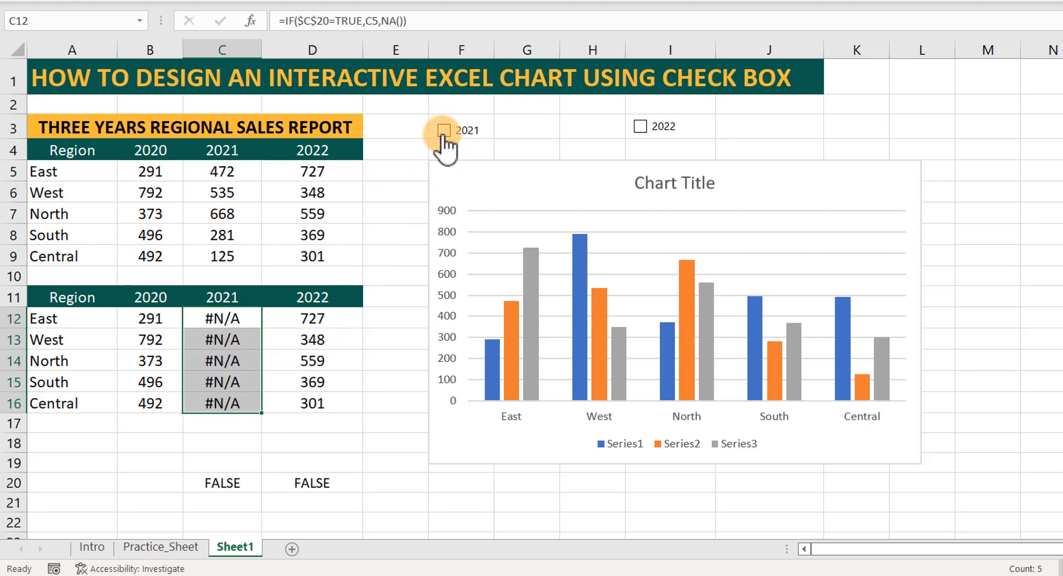
click(444, 132)
Enter =IF($D$20=TRUE,D5,NA()) in D12 so East's 2022 value depends on the 2022 check box.
click(304, 323)
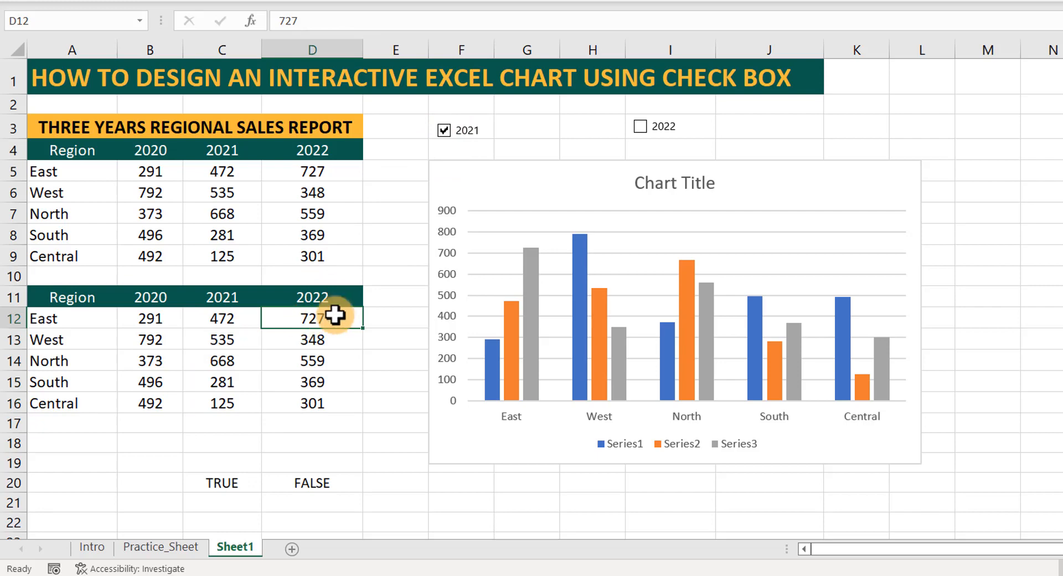
text(=IF()
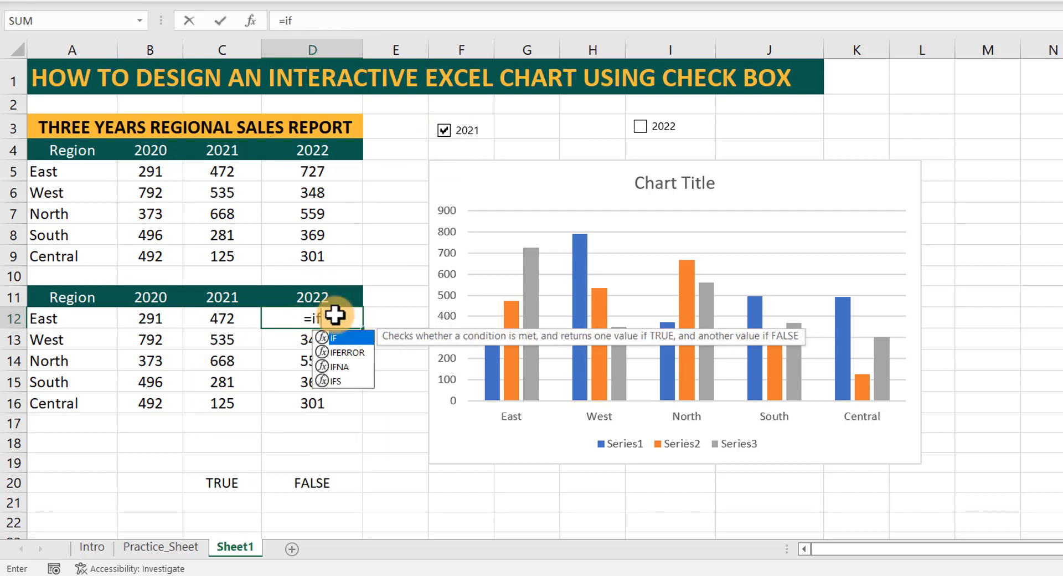
click(308, 480)
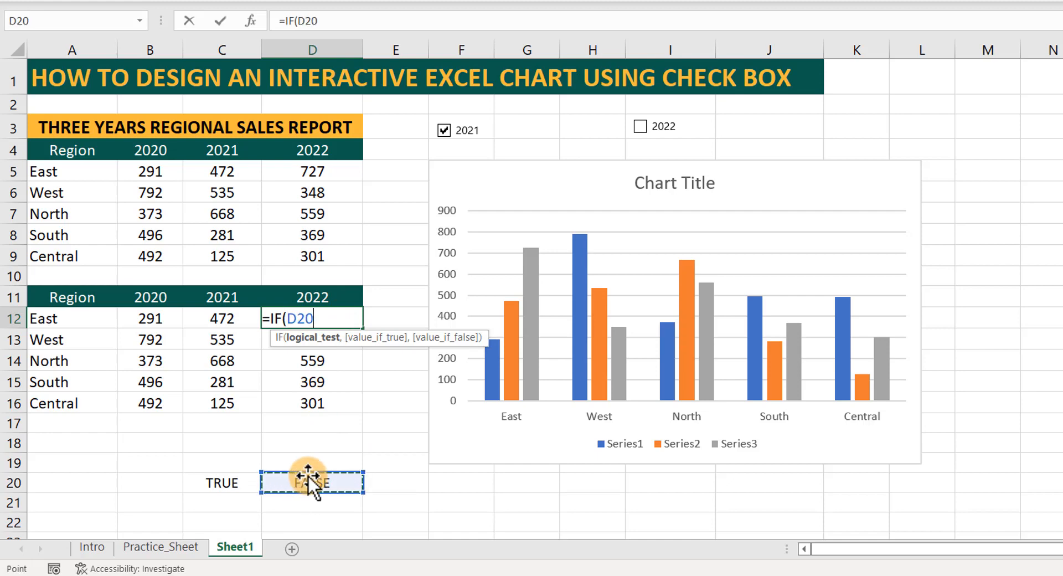
key(F4)
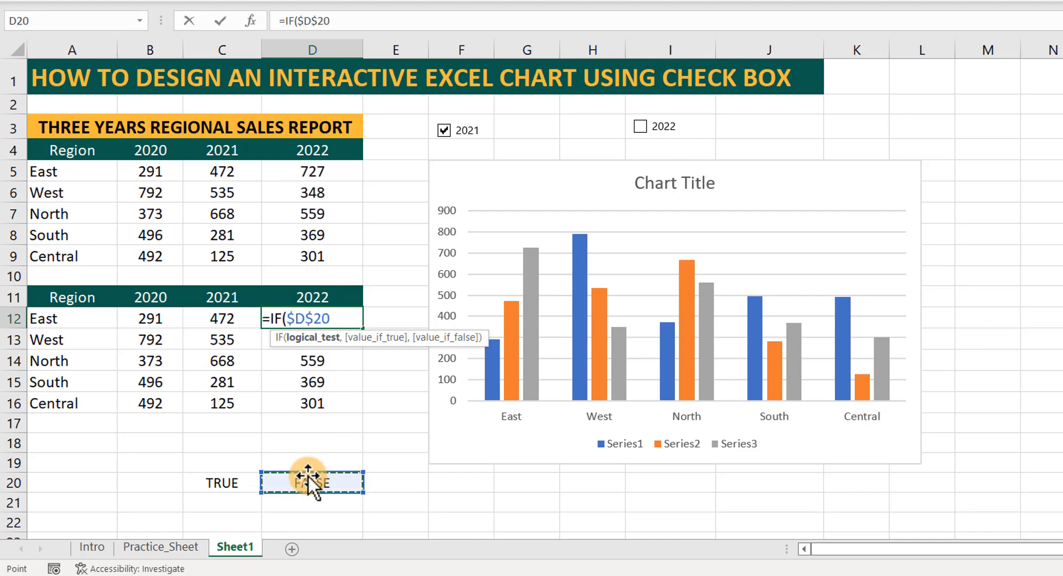
text(=try)
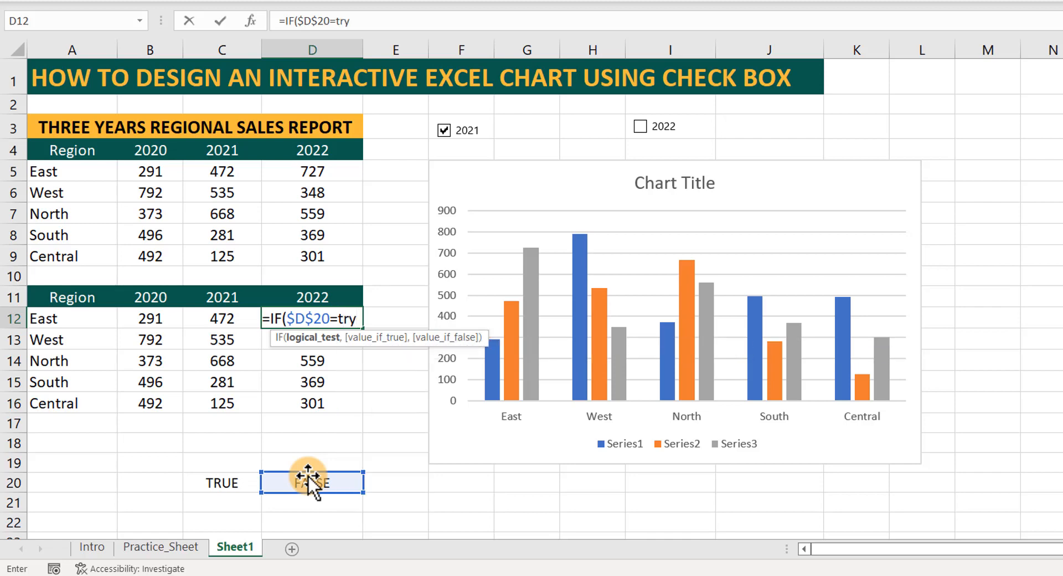
key(BackSpace)
text(u)
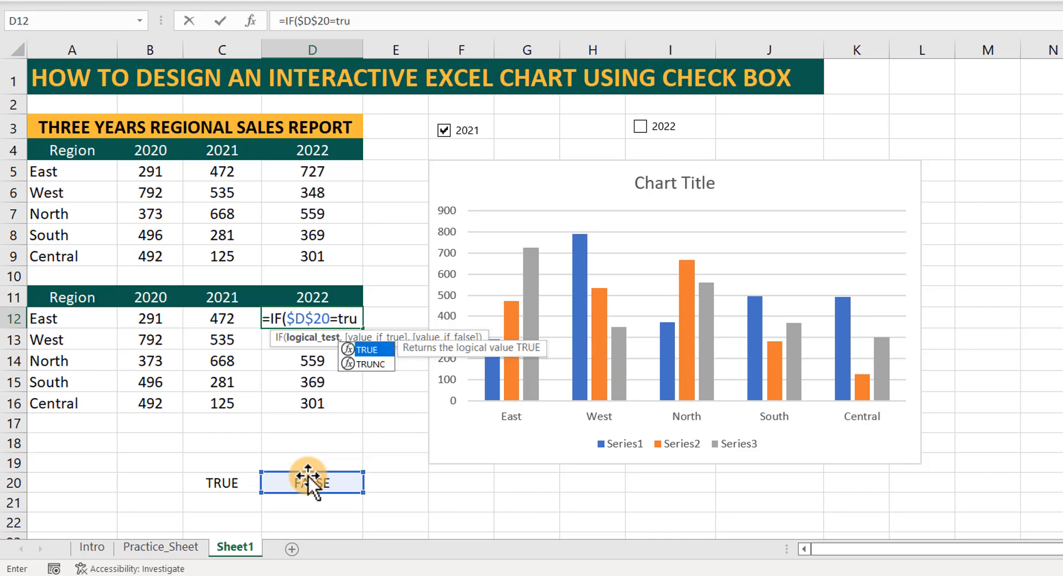
key(Tab)
text(,)
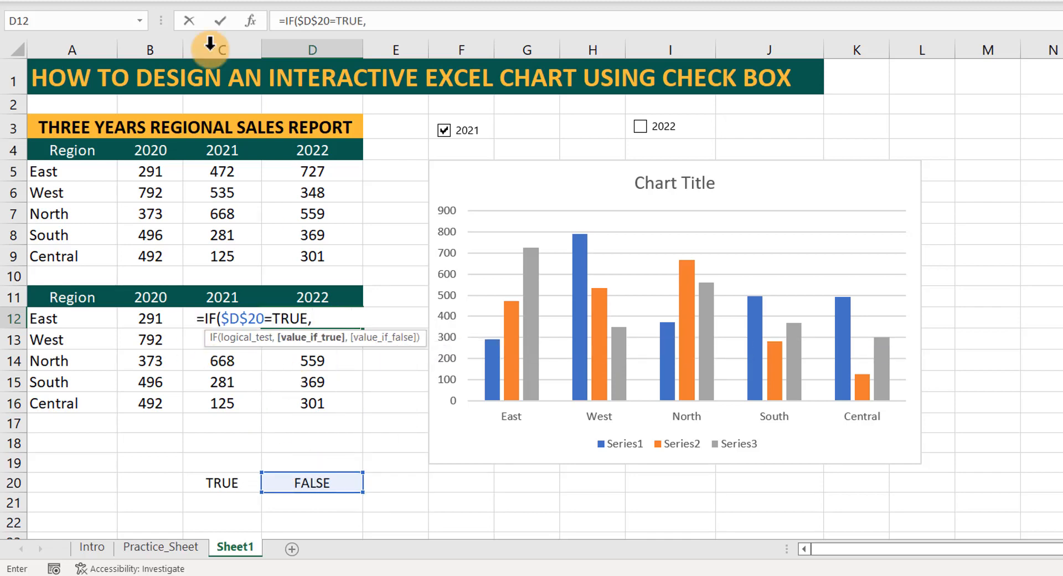
click(296, 168)
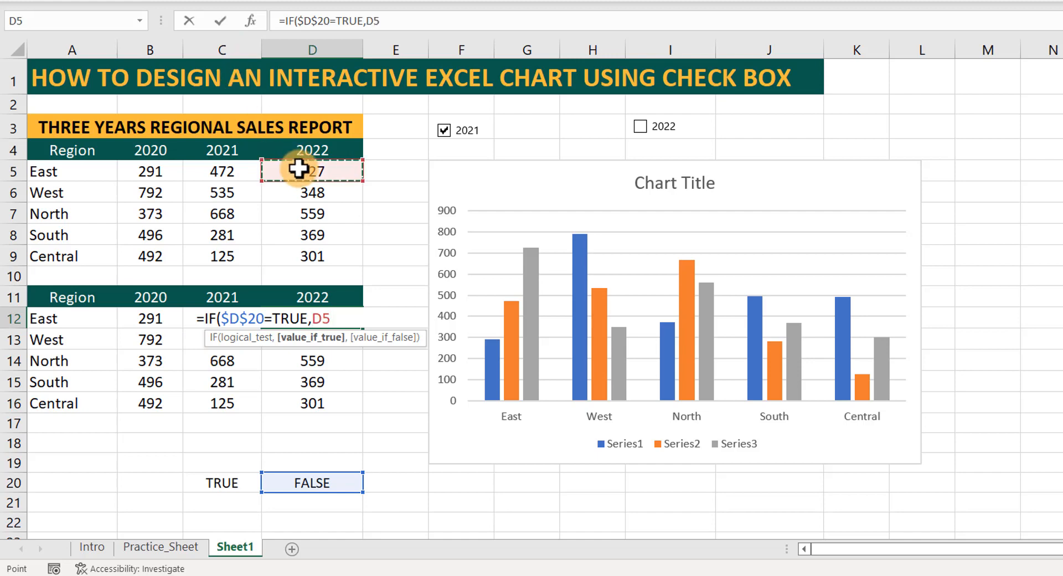
text(,na)
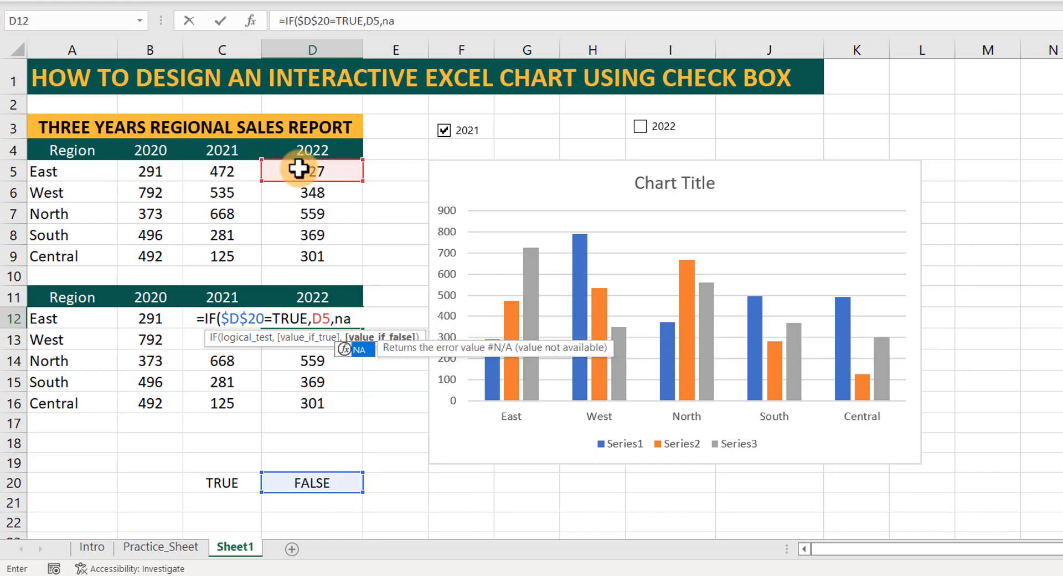
key(Tab)
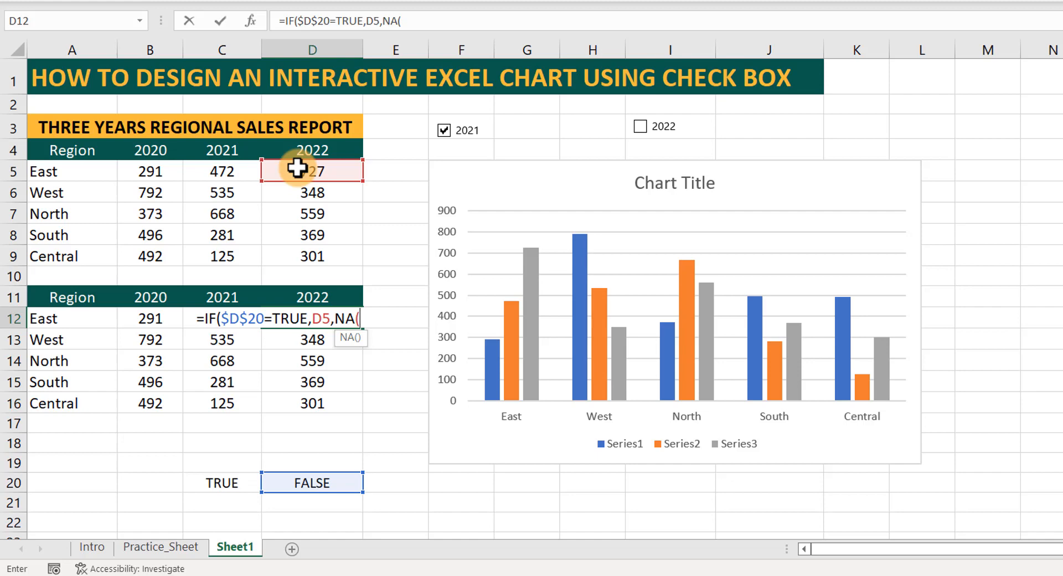
text()))
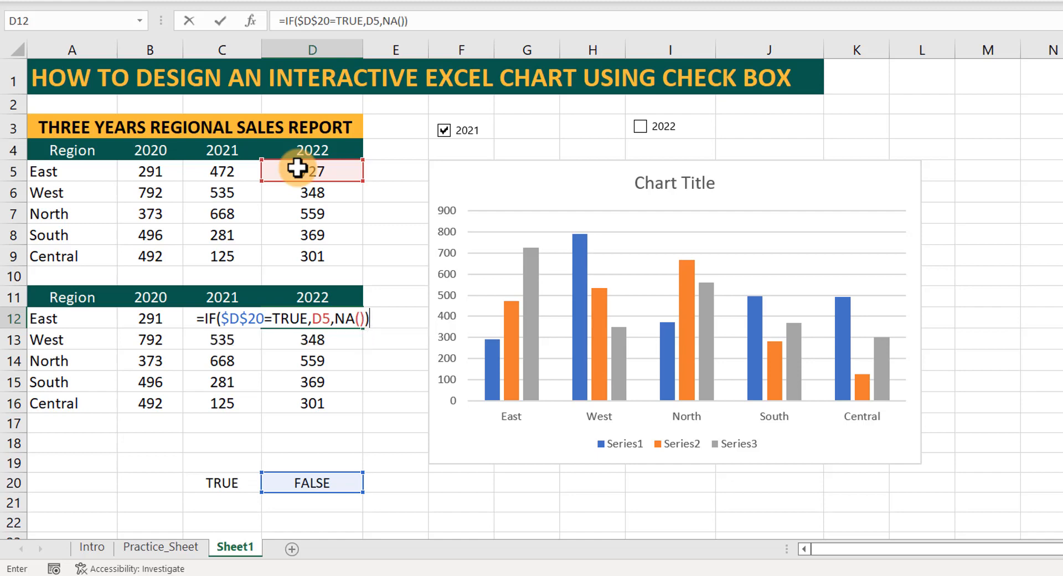
key(Return)
Fill the D12 formula down through D16 and toggle the 2022 check box to test it, leaving it unchecked.
click(288, 319)
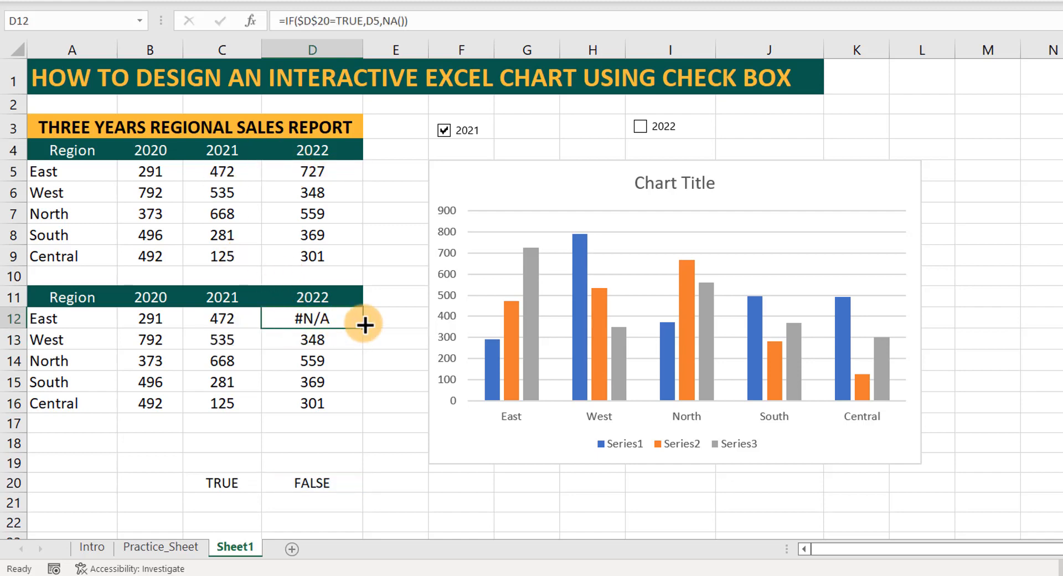
drag(365, 325, 344, 408)
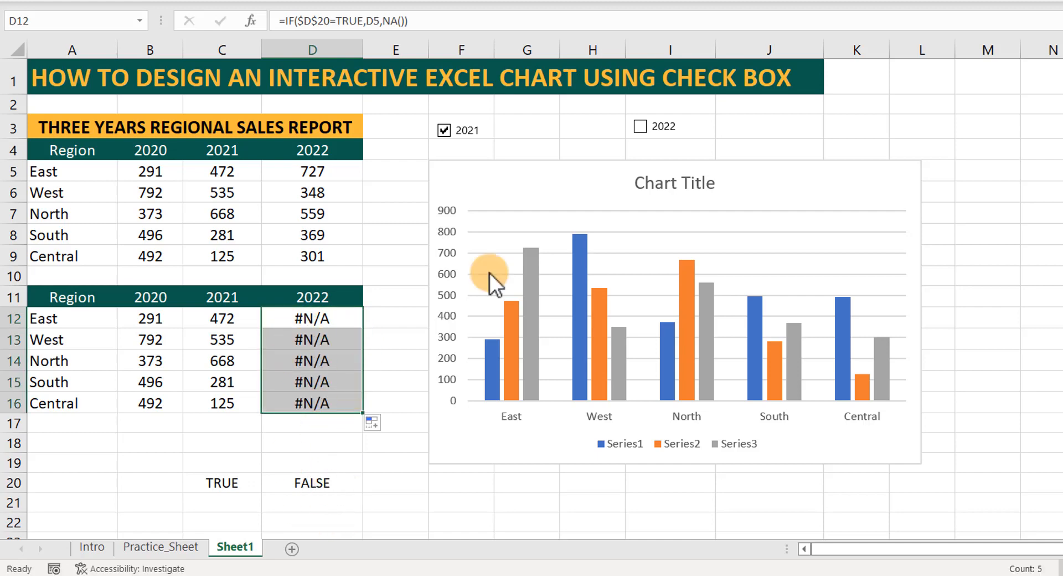
click(640, 127)
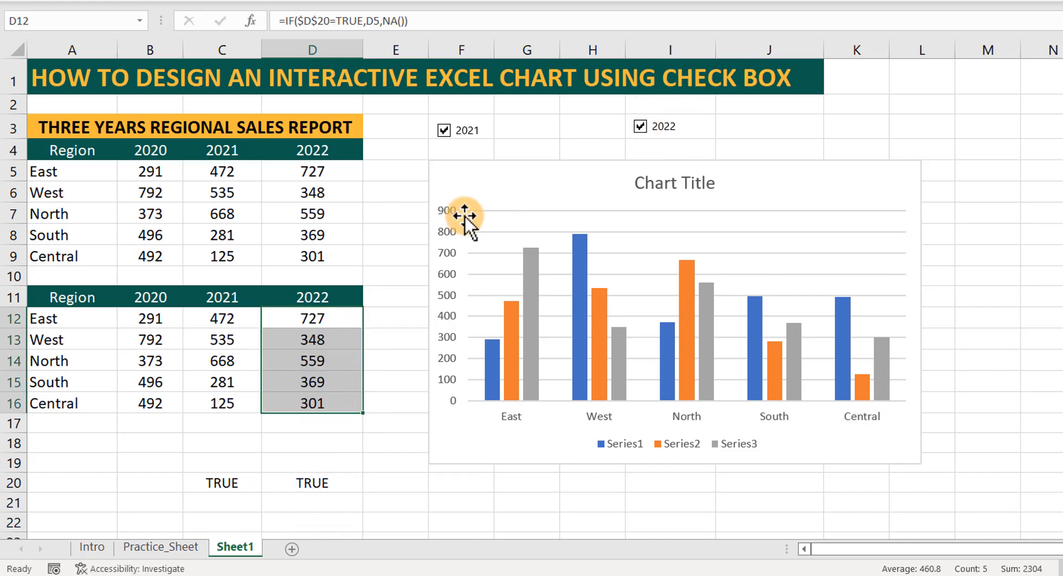
click(281, 346)
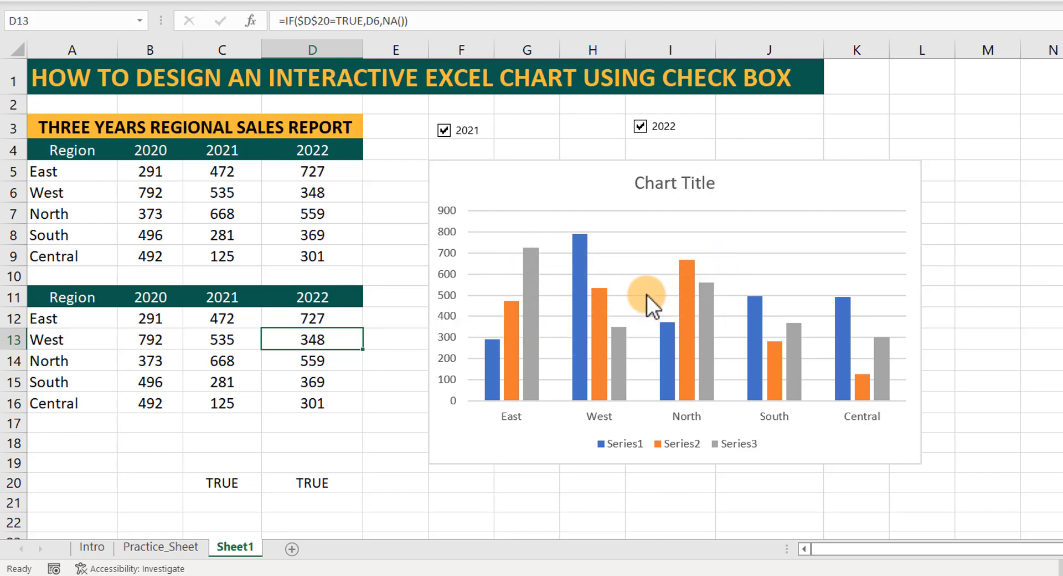
click(640, 127)
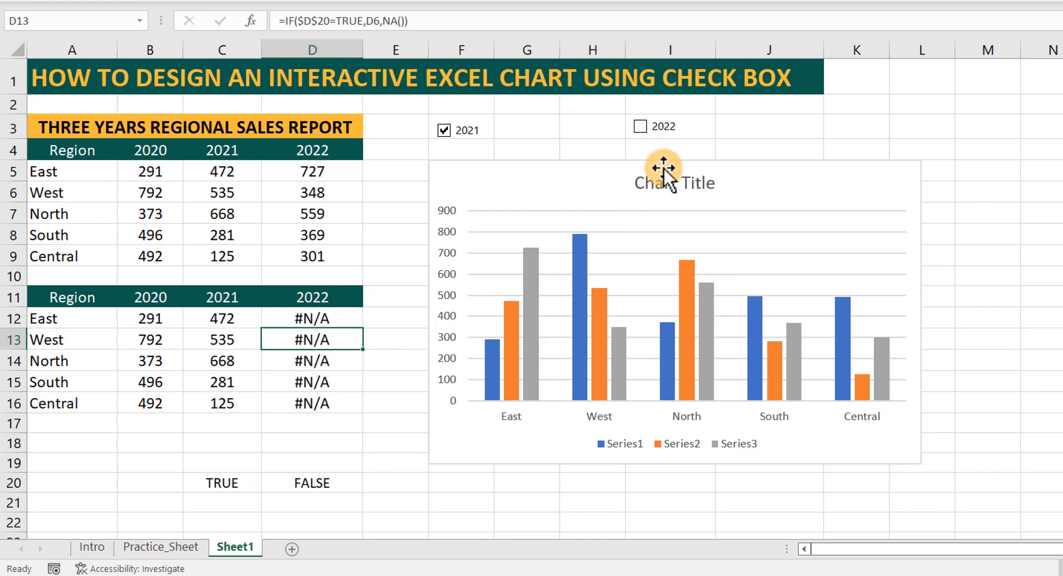
Toggle the 2022 check box off and on in Practice_Sheet to examine the finished chart's behaviour, and return to Sheet1.
click(157, 548)
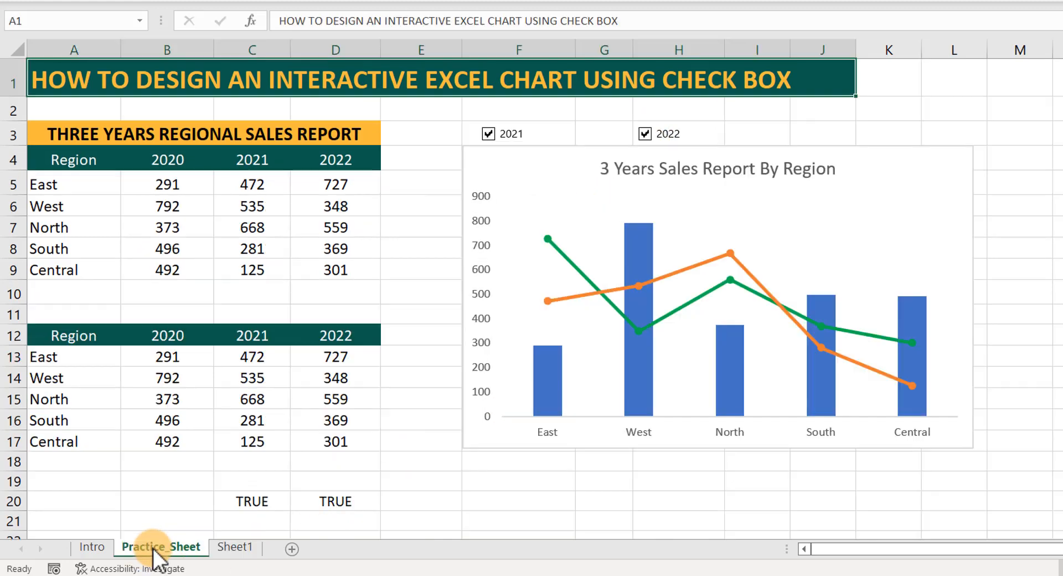
click(644, 135)
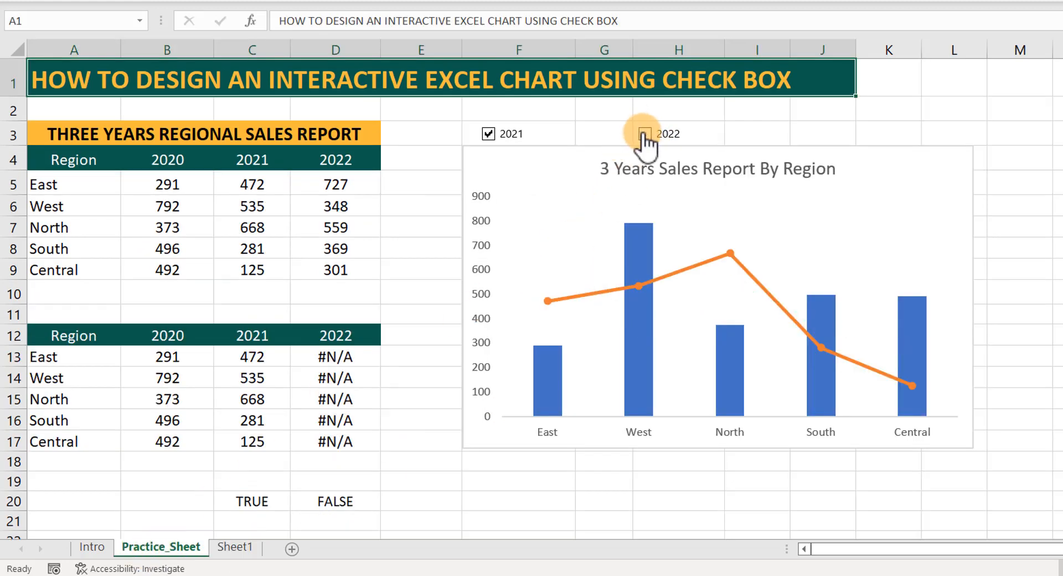
click(645, 133)
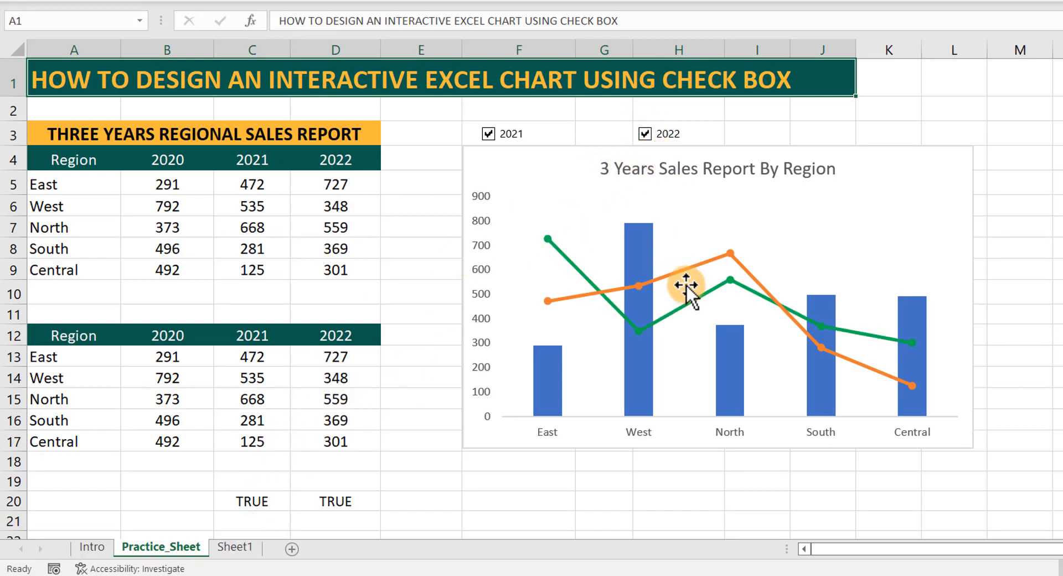
click(234, 548)
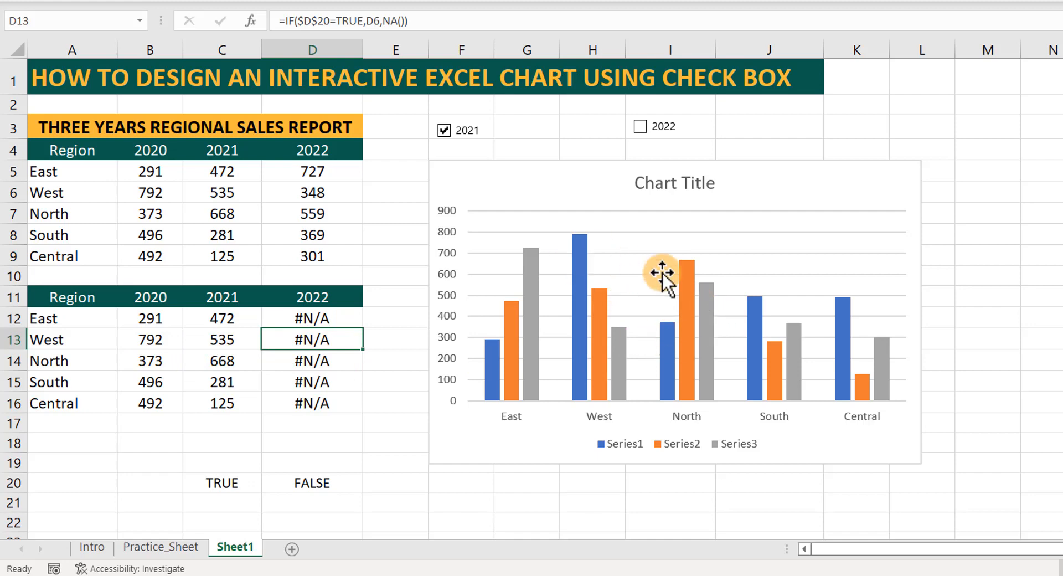
Change the chart's data range to the helper table =Sheet1!$A$12:$D$16 and tick the 2022 check box to test the link.
click(754, 255)
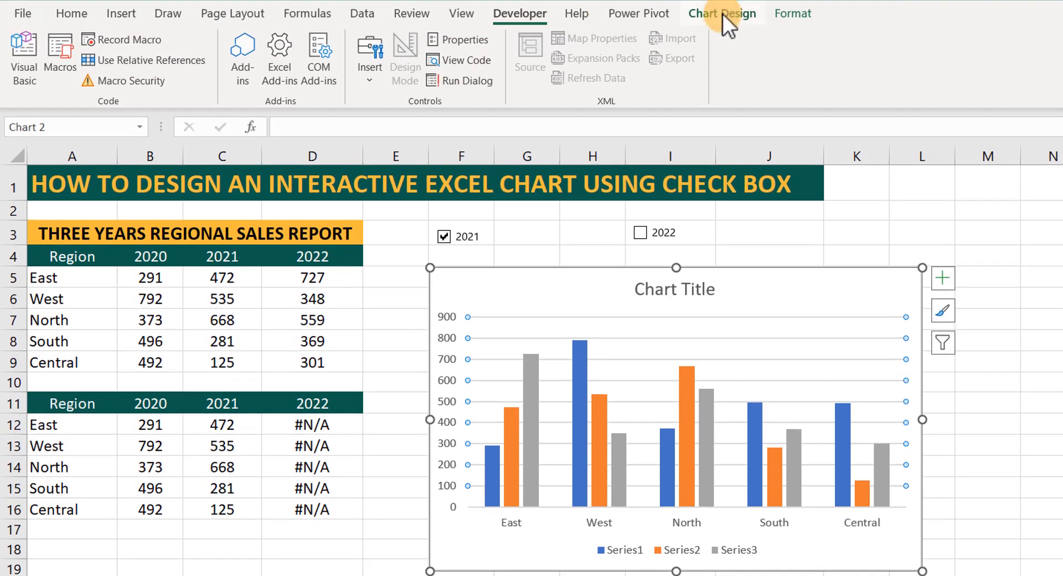
click(722, 15)
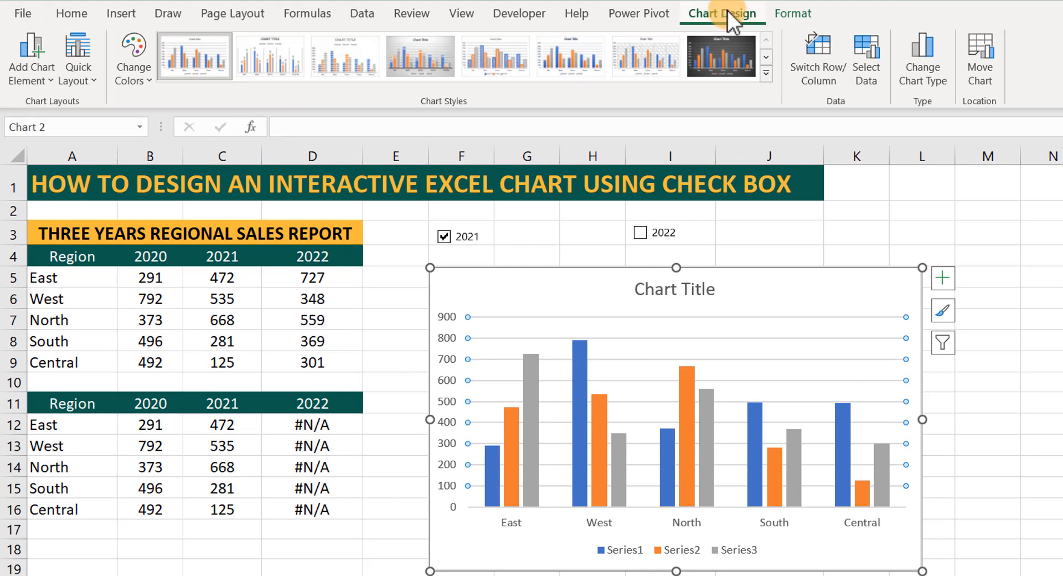
click(860, 67)
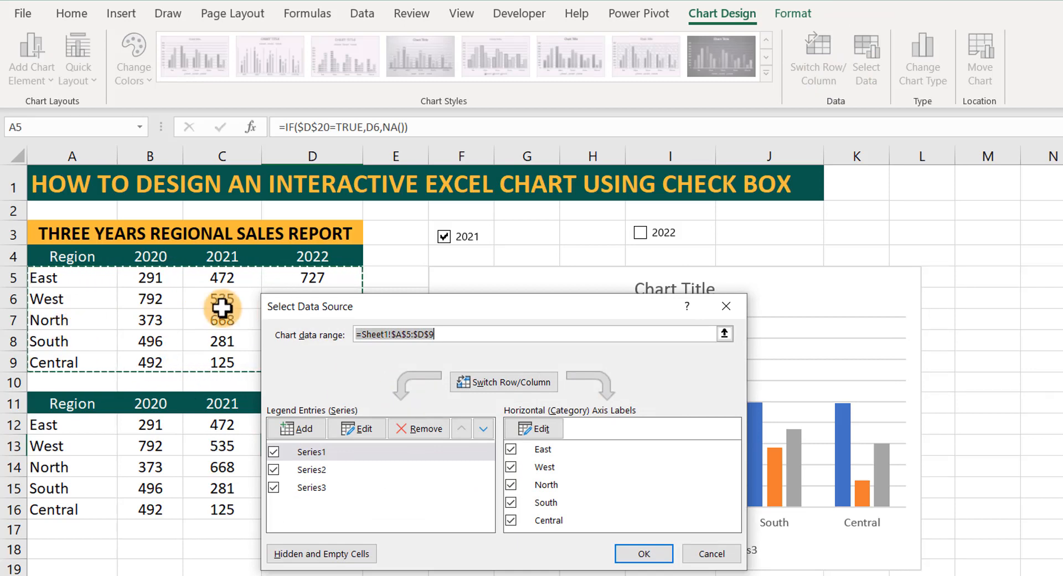
click(54, 426)
drag(140, 443, 302, 512)
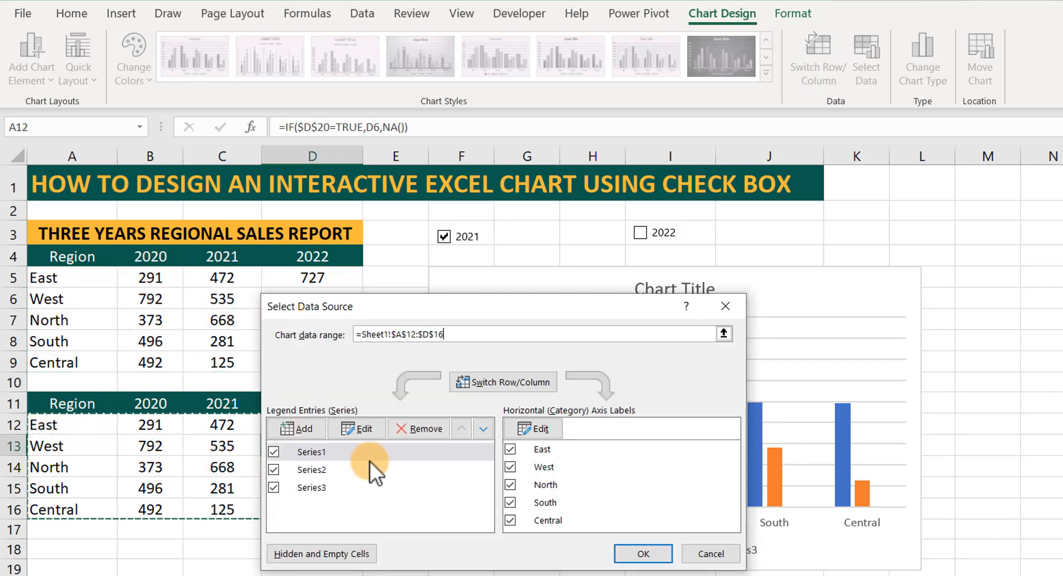
click(641, 553)
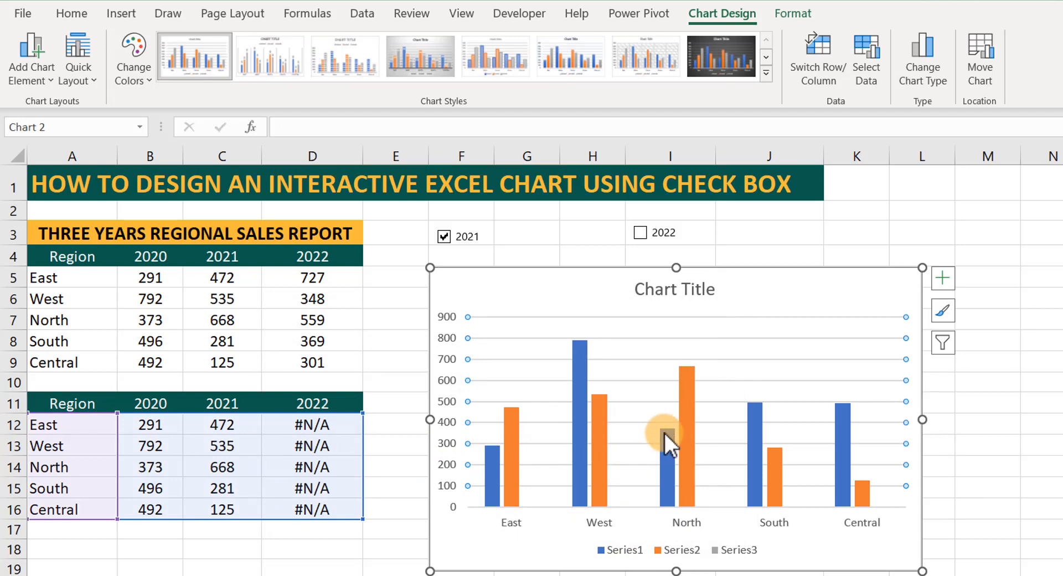
click(641, 234)
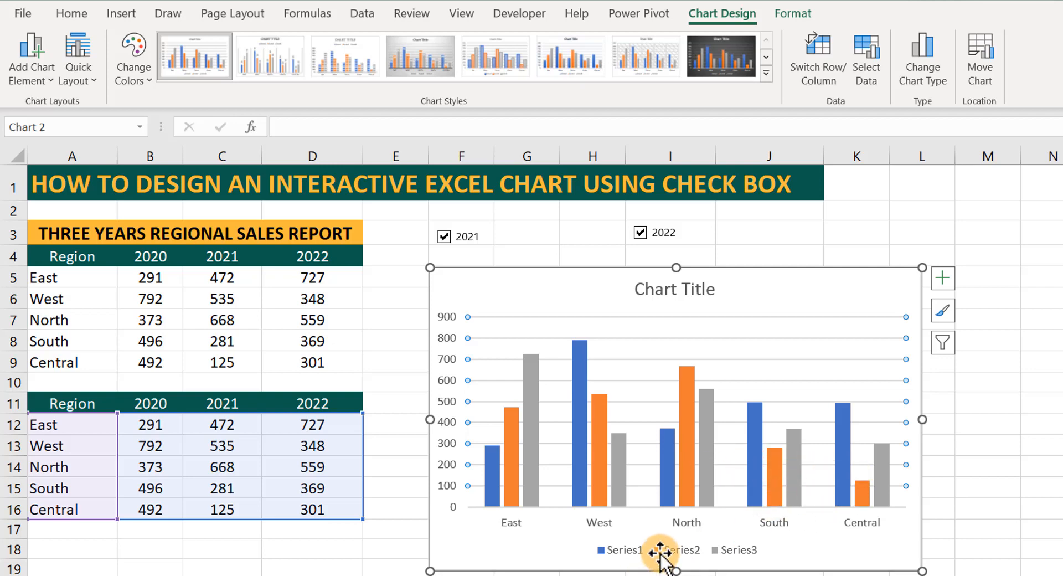
Delete the chart's legend and set its major gridlines to No line.
click(628, 555)
key(Delete)
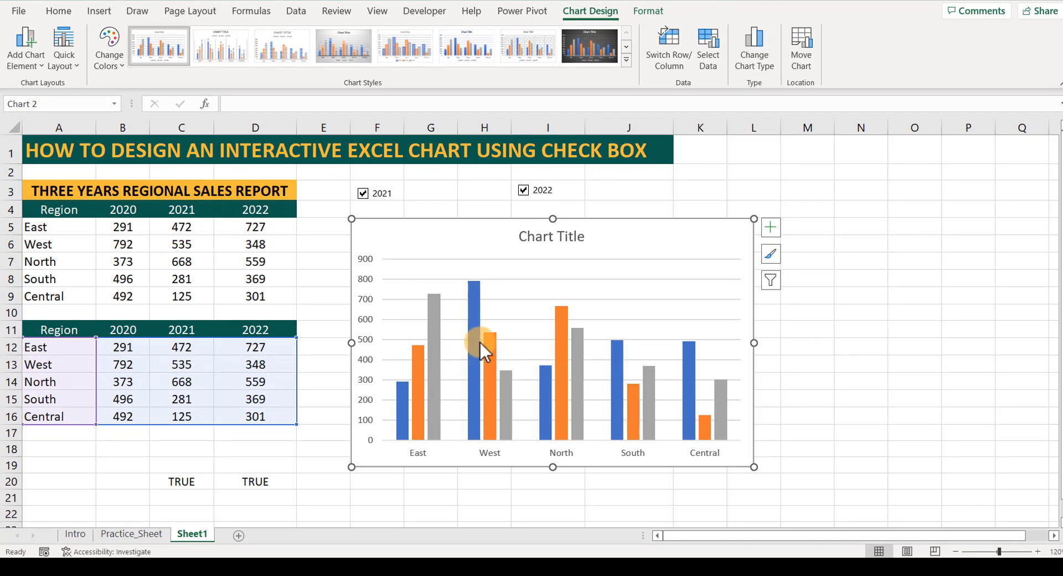
click(614, 299)
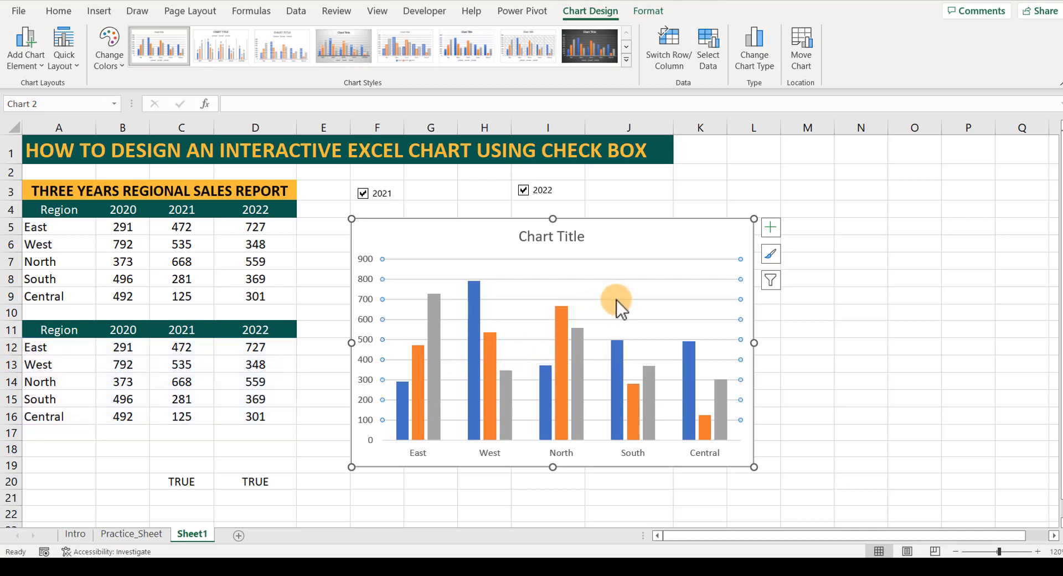
right_click(616, 300)
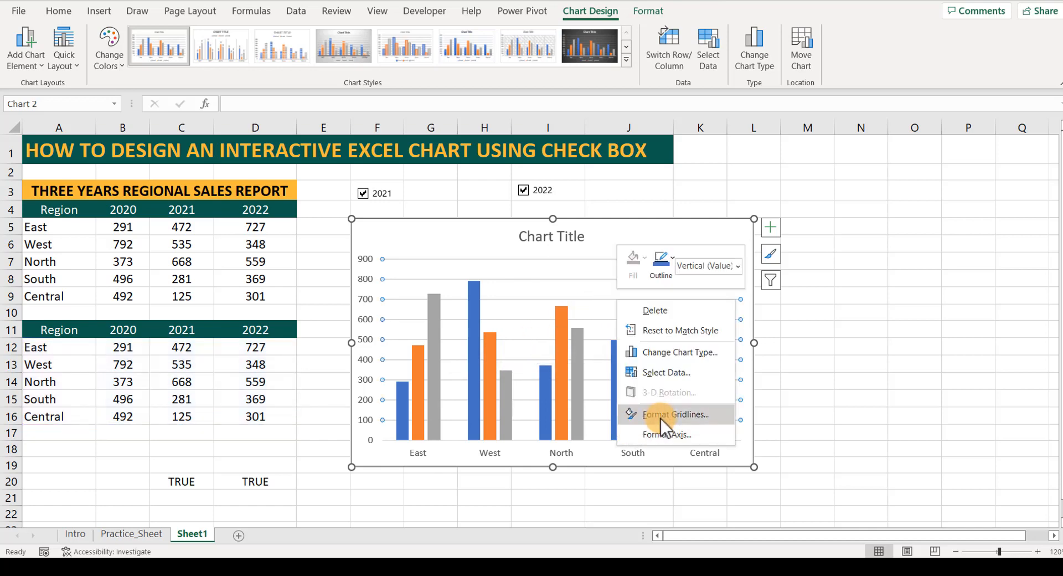
click(661, 416)
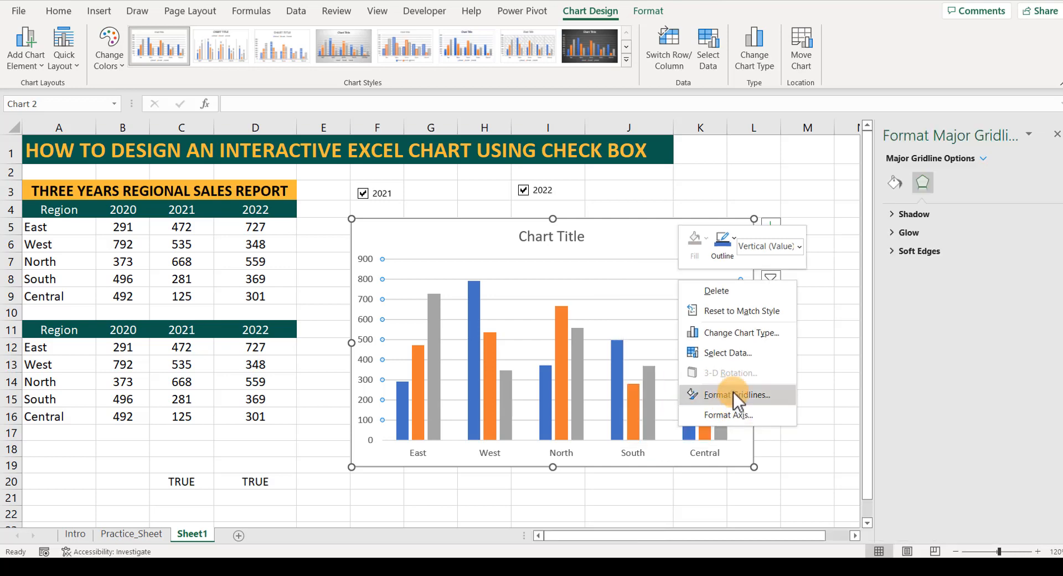
click(733, 394)
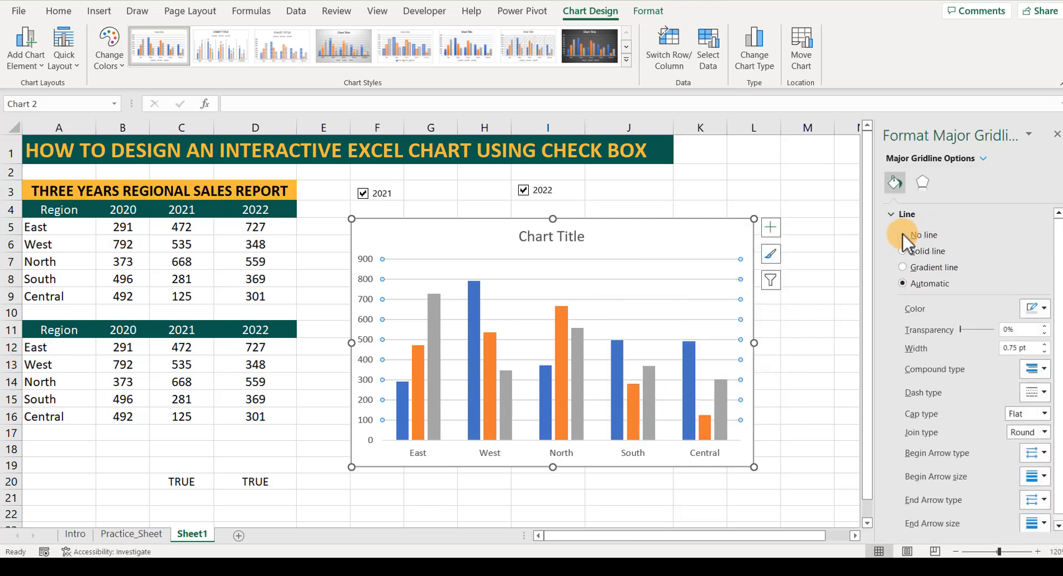
click(902, 235)
click(790, 344)
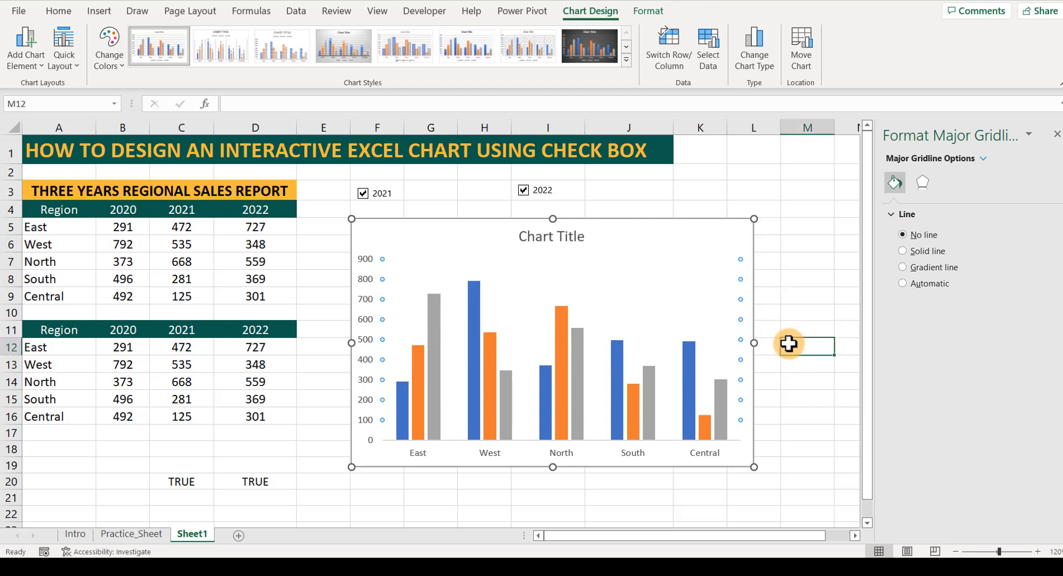
Change the chart type of Series2, the 2021 data, to Line with Markers in a custom combination.
click(580, 351)
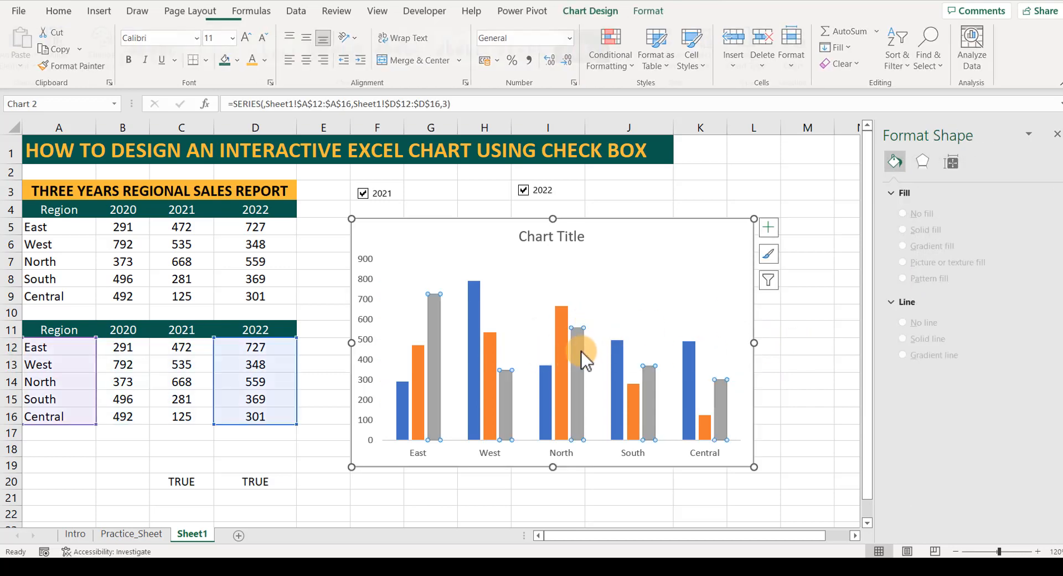
right_click(581, 351)
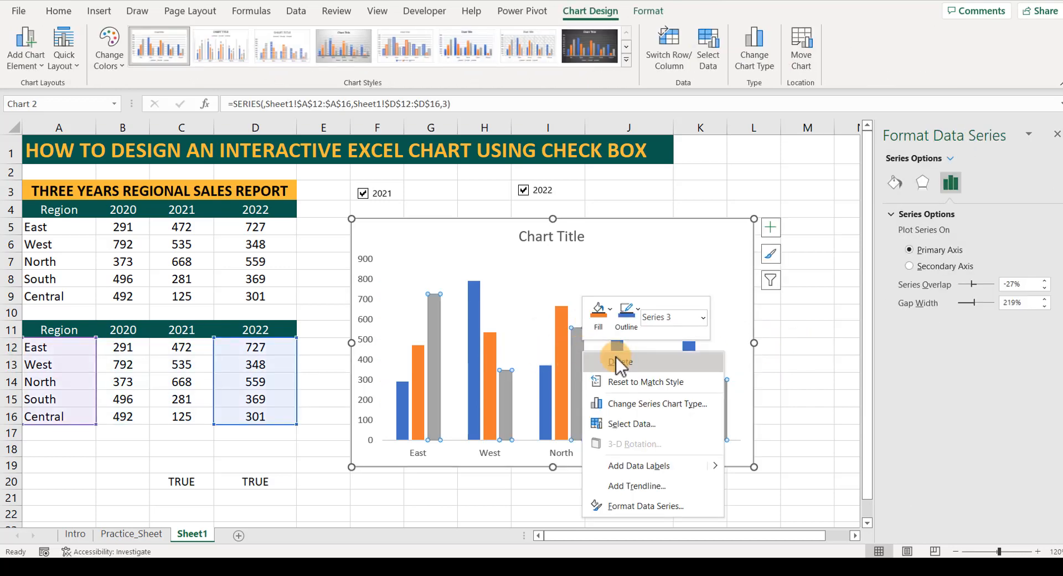
click(647, 404)
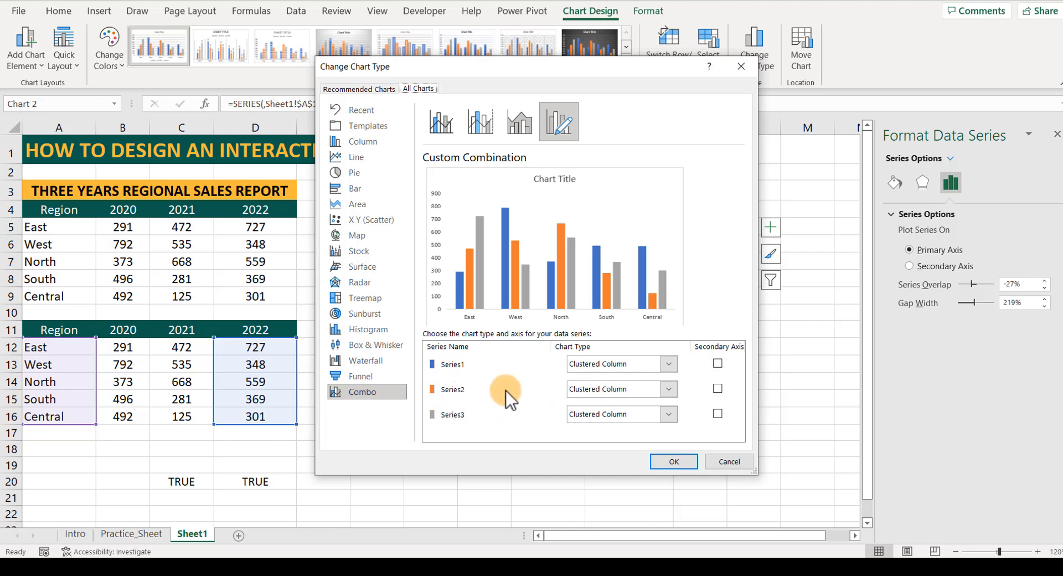
click(669, 391)
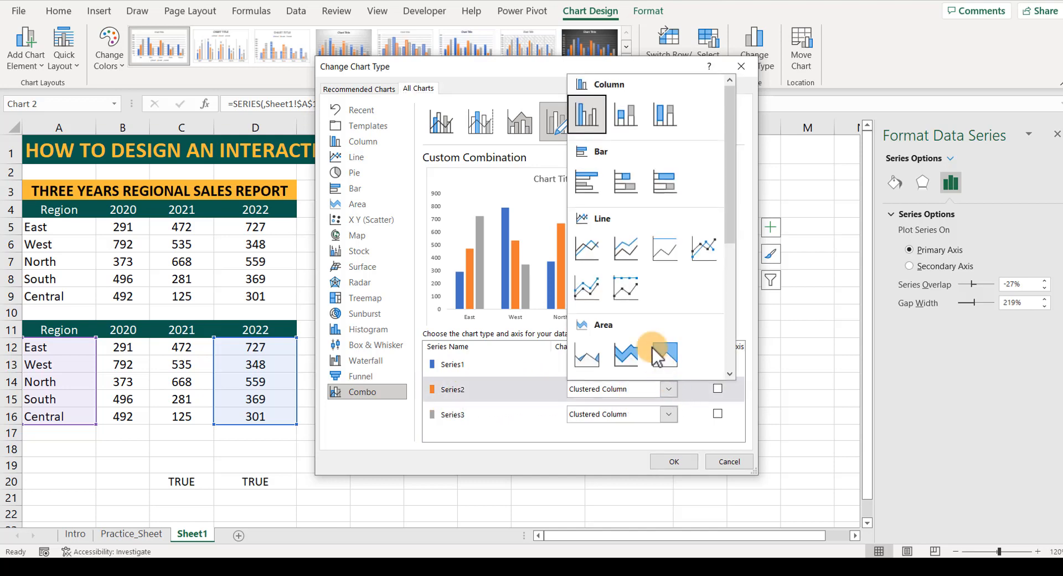
click(703, 252)
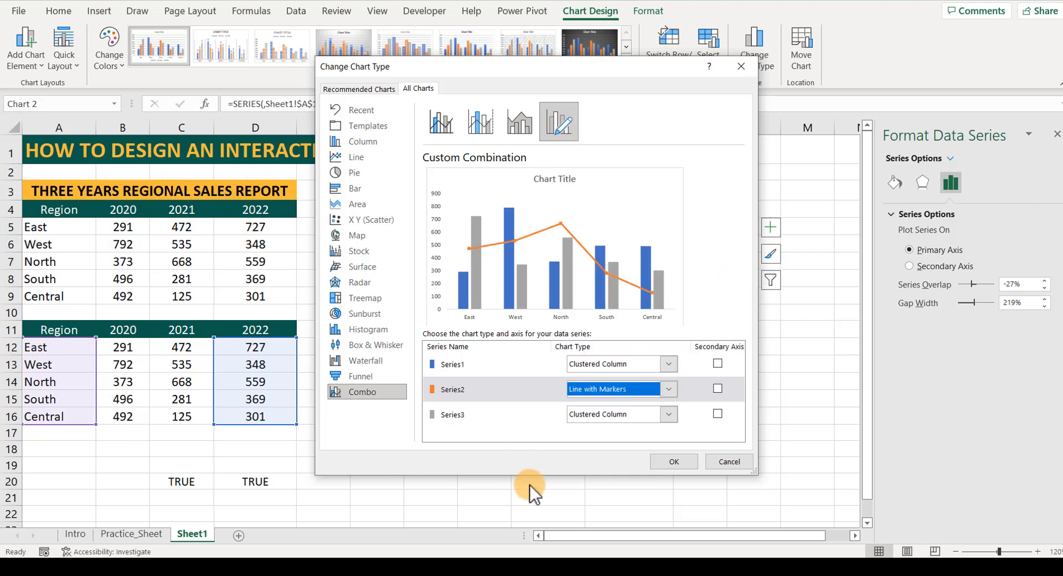
Change Series3 to Scatter with Straight Lines and Markers without the secondary axis, and apply the combination to the chart.
click(668, 414)
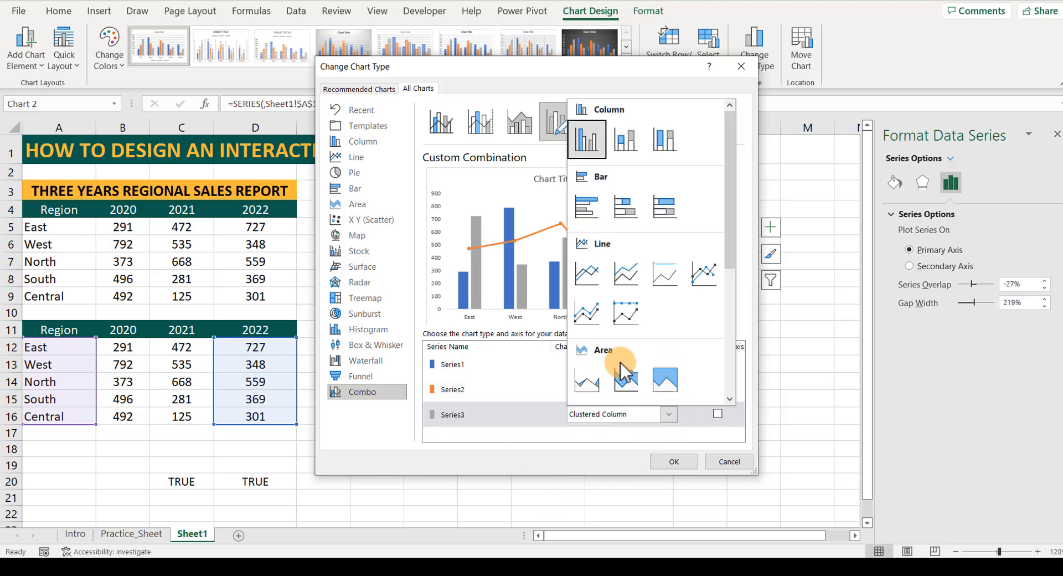
scroll(624, 339, down, 5)
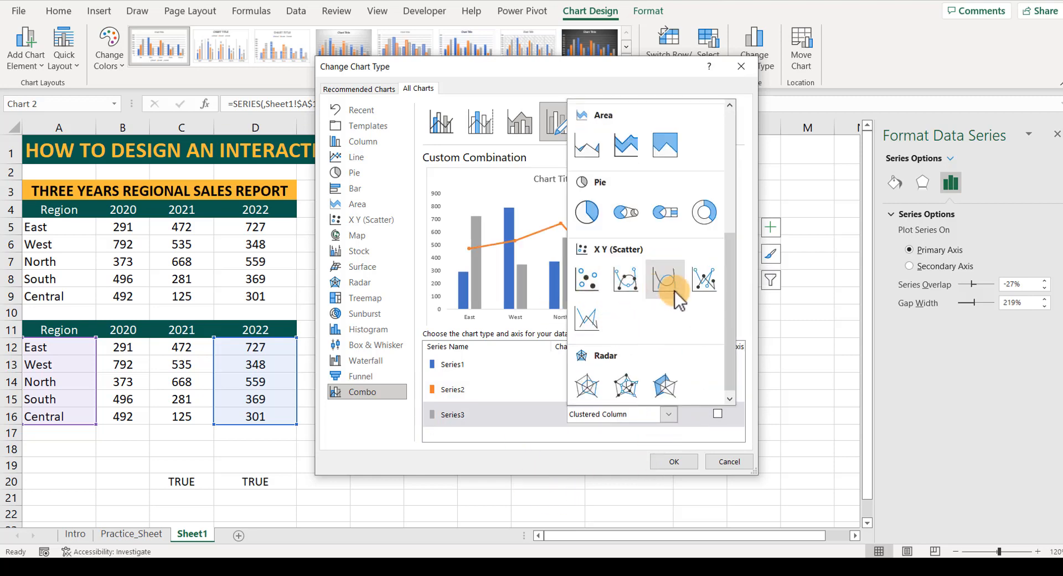
click(702, 279)
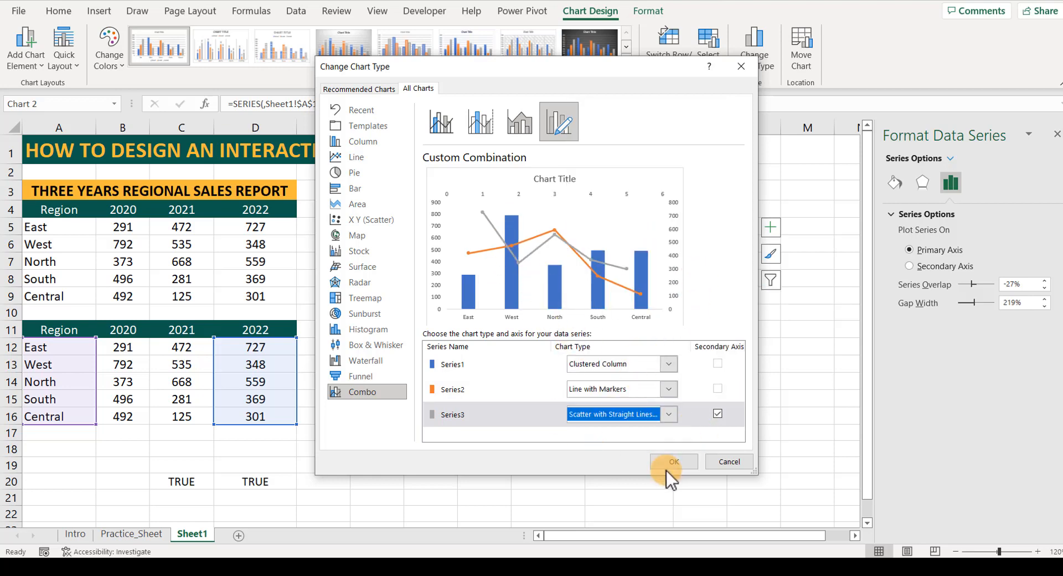
click(717, 414)
click(718, 414)
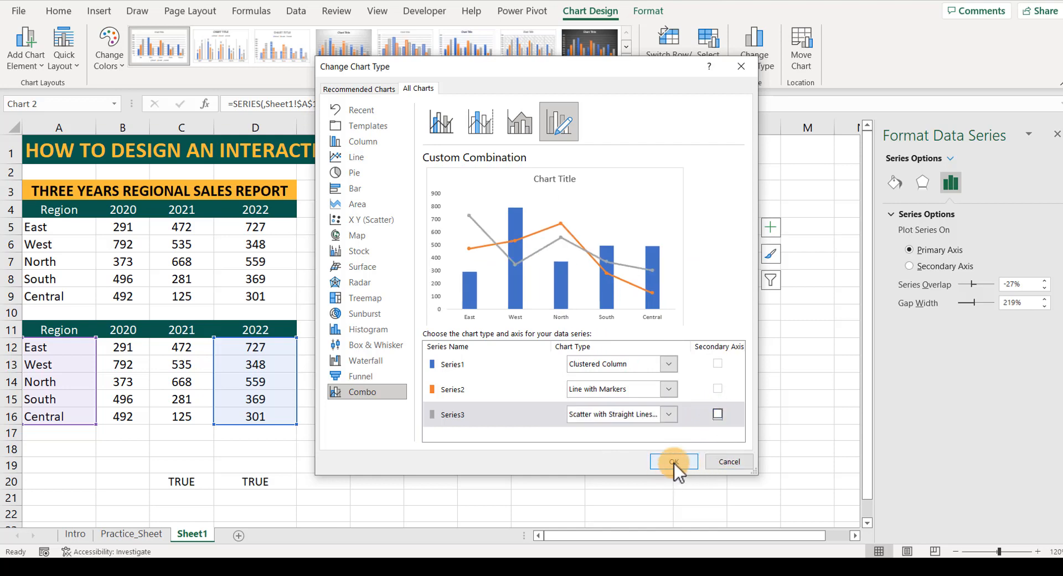
click(674, 462)
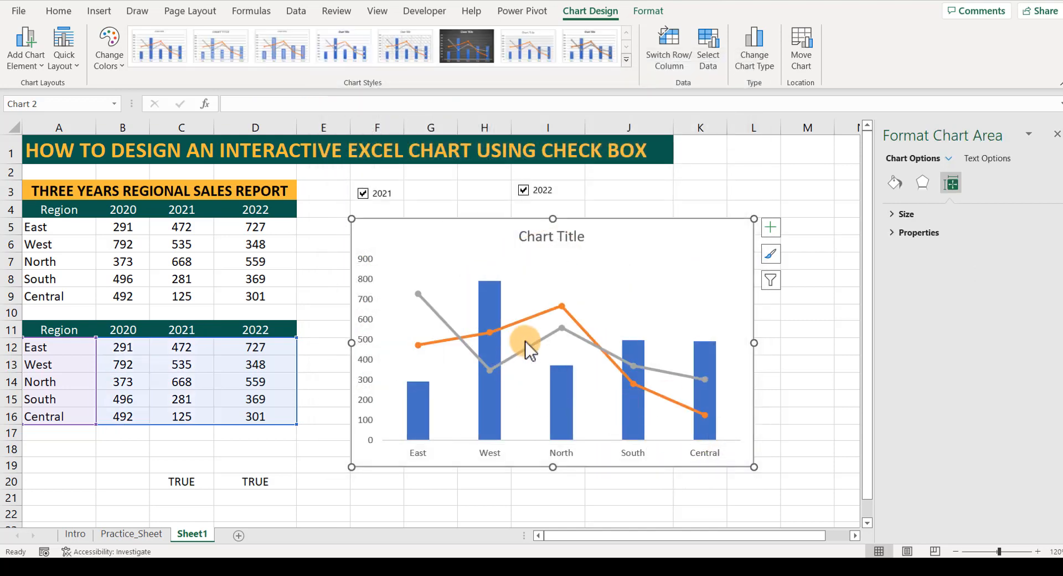
Format the 2022 data series line as a solid line in standard dark red.
click(443, 324)
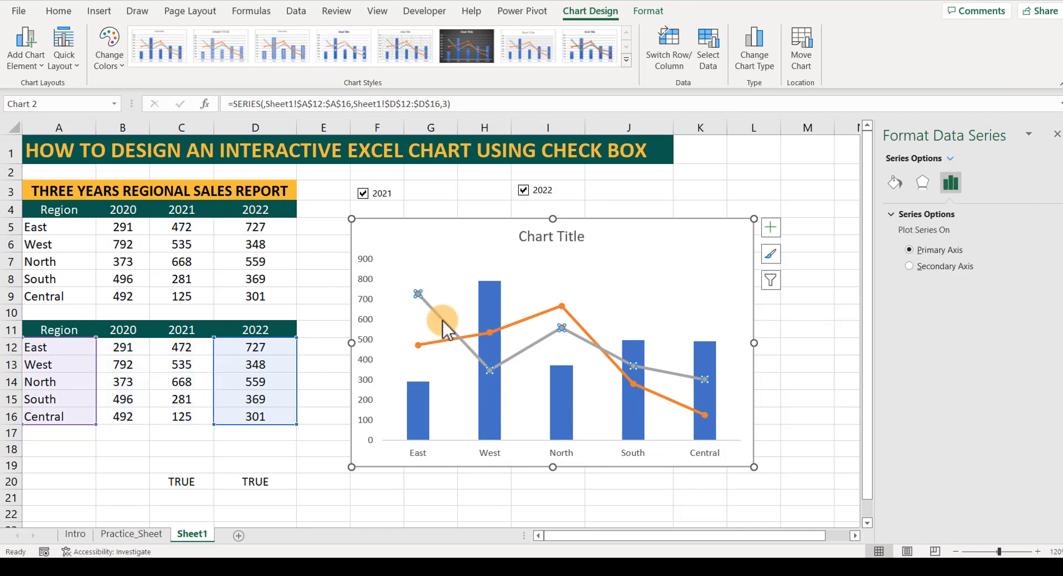
right_click(443, 328)
click(520, 479)
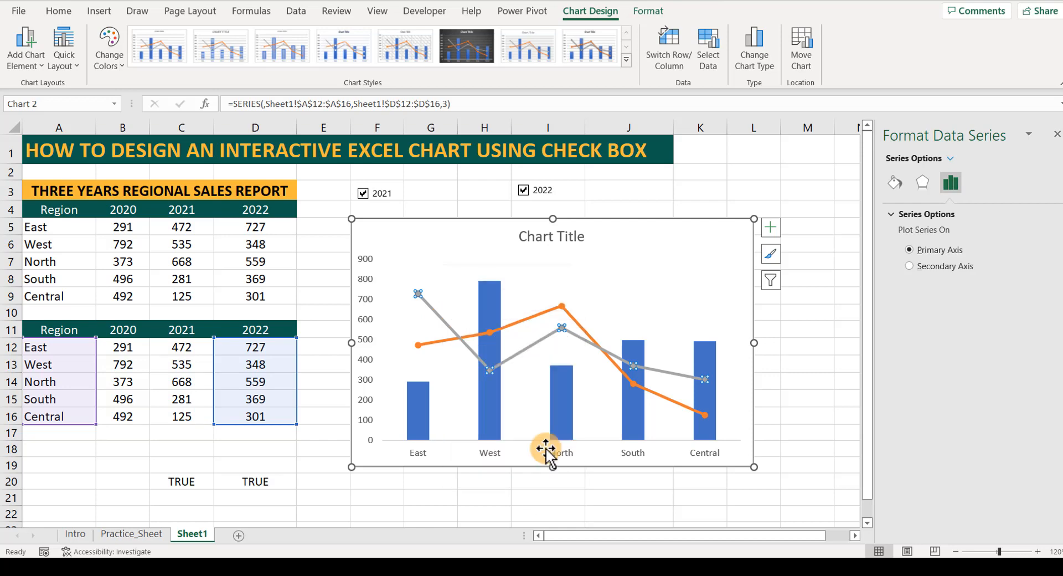
right_click(676, 374)
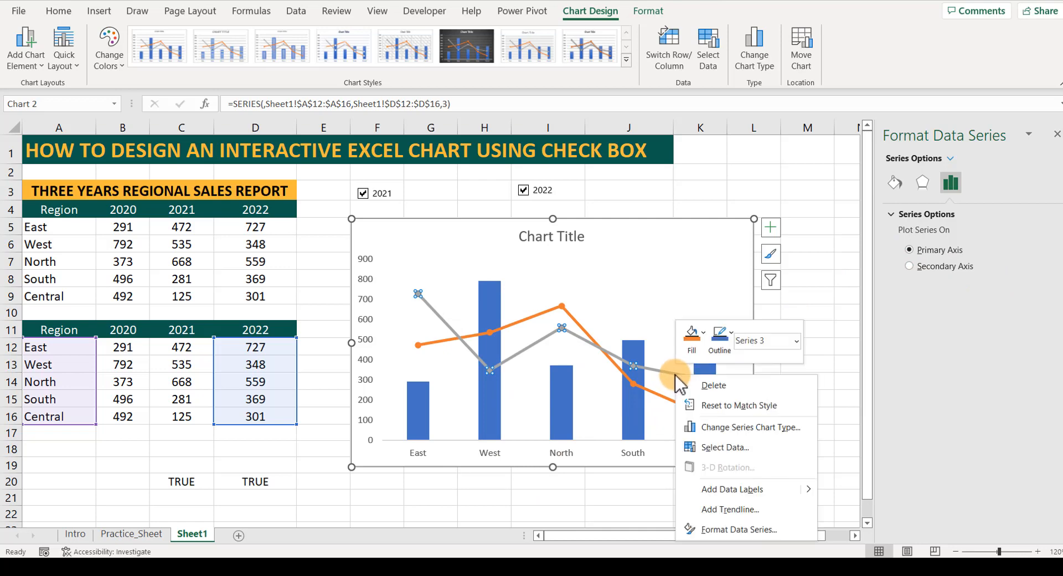
click(733, 531)
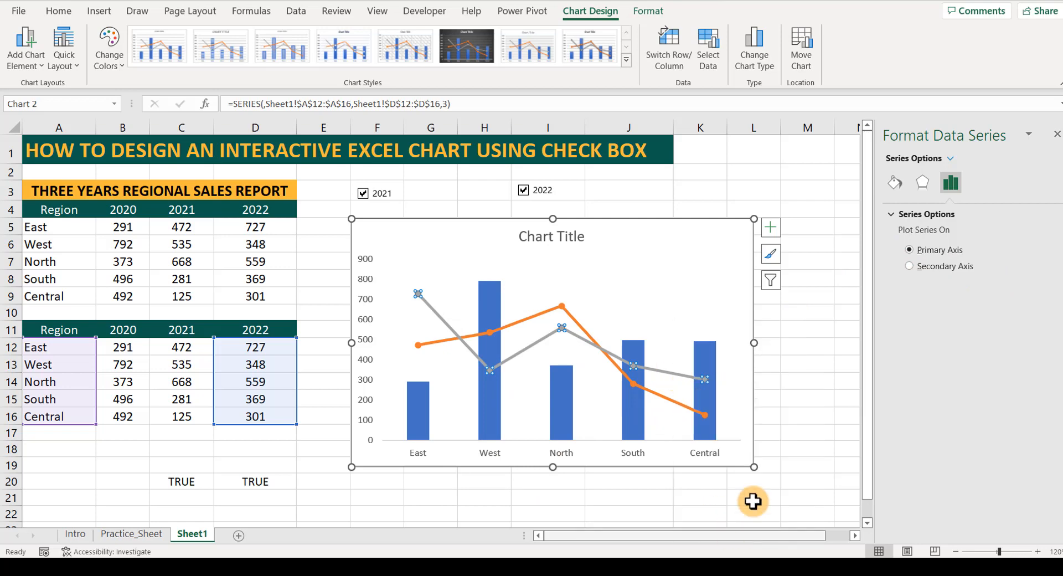
click(916, 190)
click(890, 182)
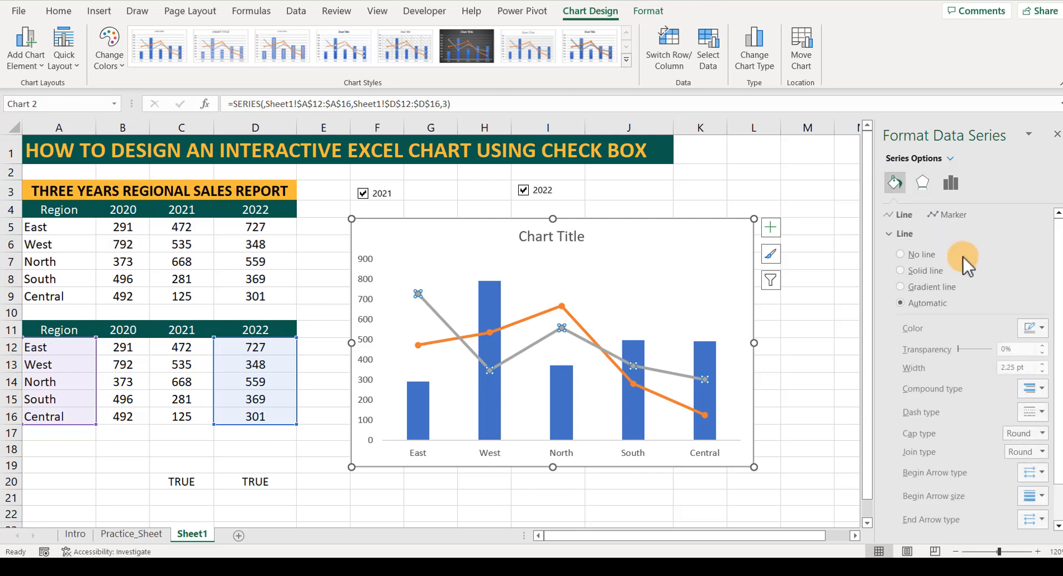
click(1036, 328)
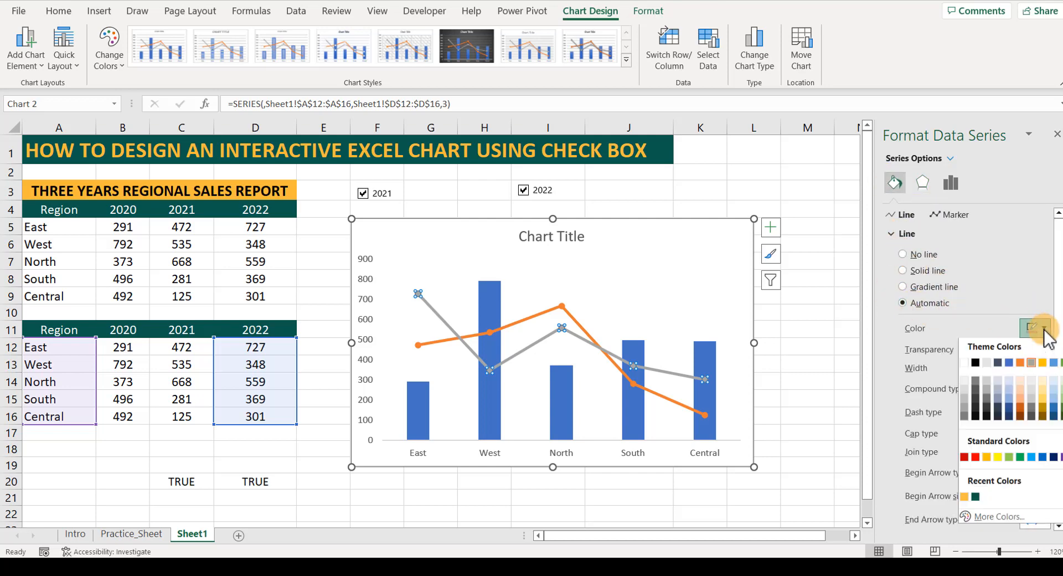
click(962, 461)
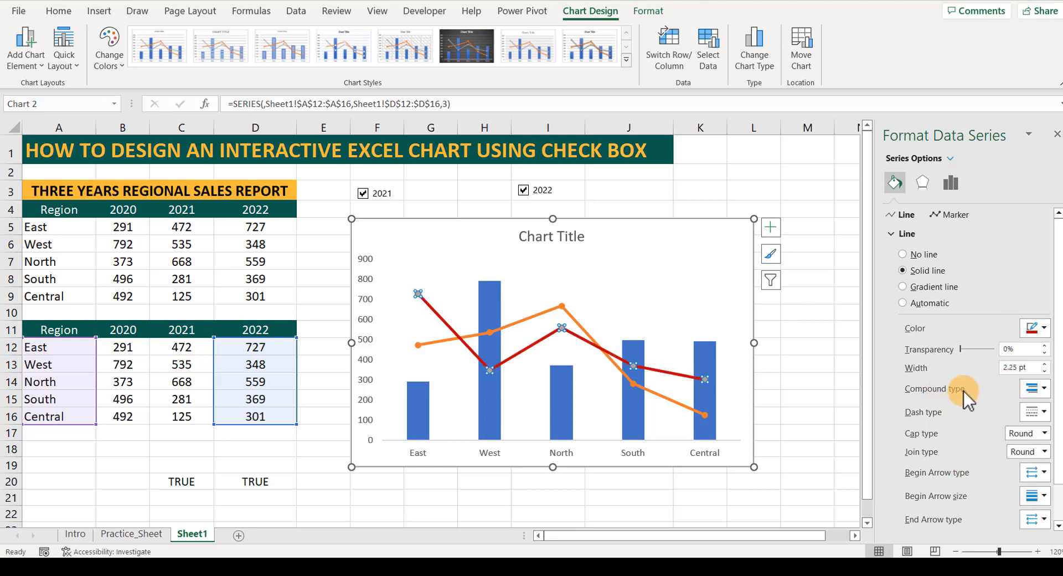
Set the fill and border colors of the 2022 series markers to standard dark red and deselect the chart.
scroll(1029, 382, down, 2)
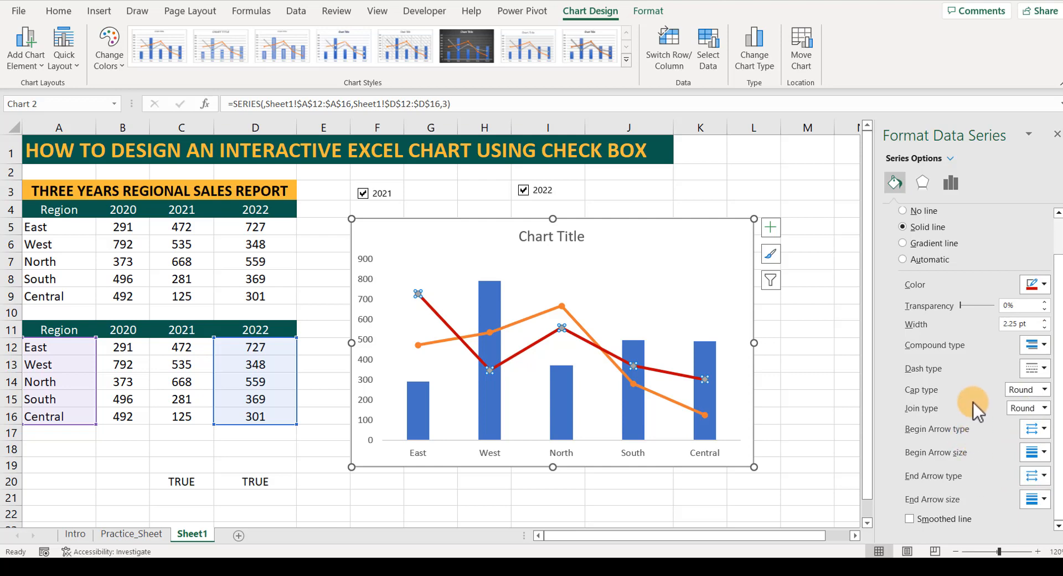
scroll(963, 360, up, 2)
click(956, 216)
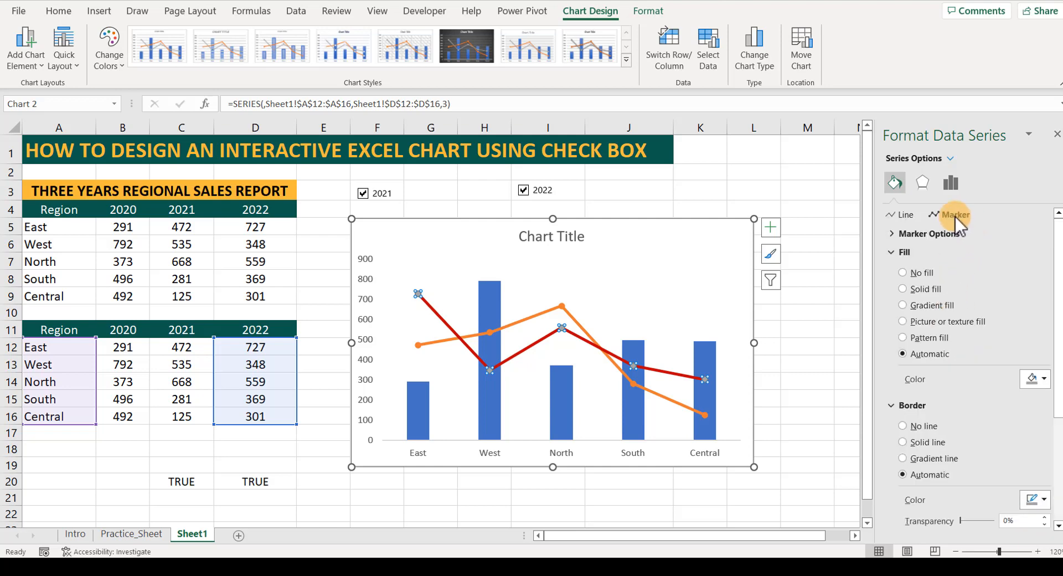
click(1037, 379)
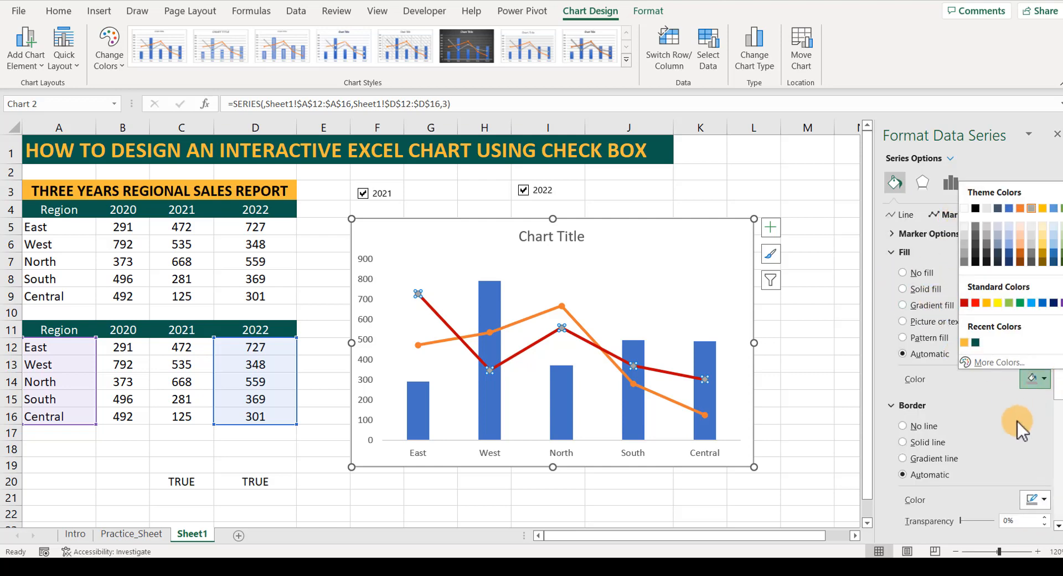
click(965, 305)
scroll(981, 416, down, 5)
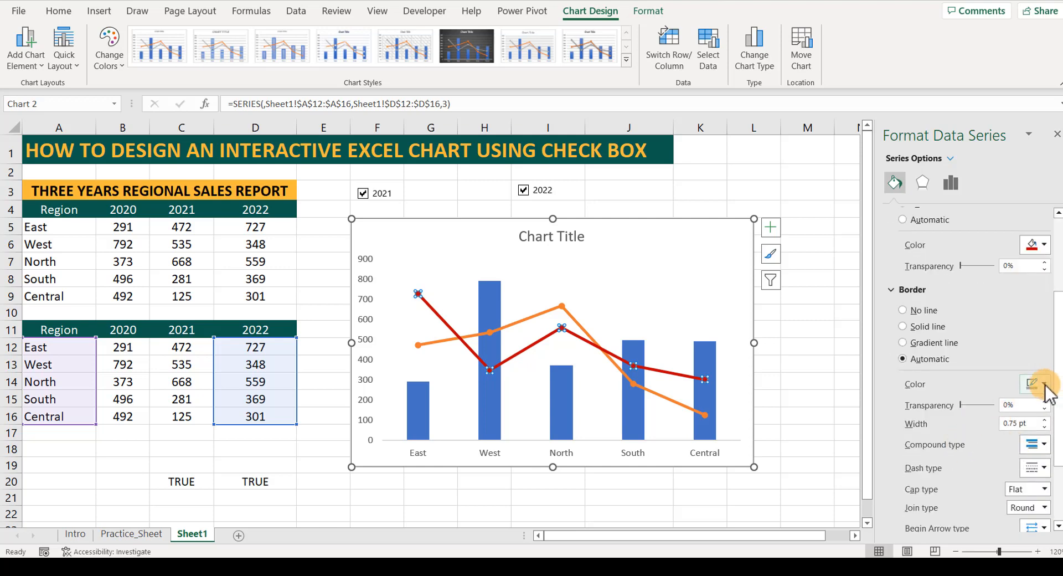
click(1028, 386)
click(965, 307)
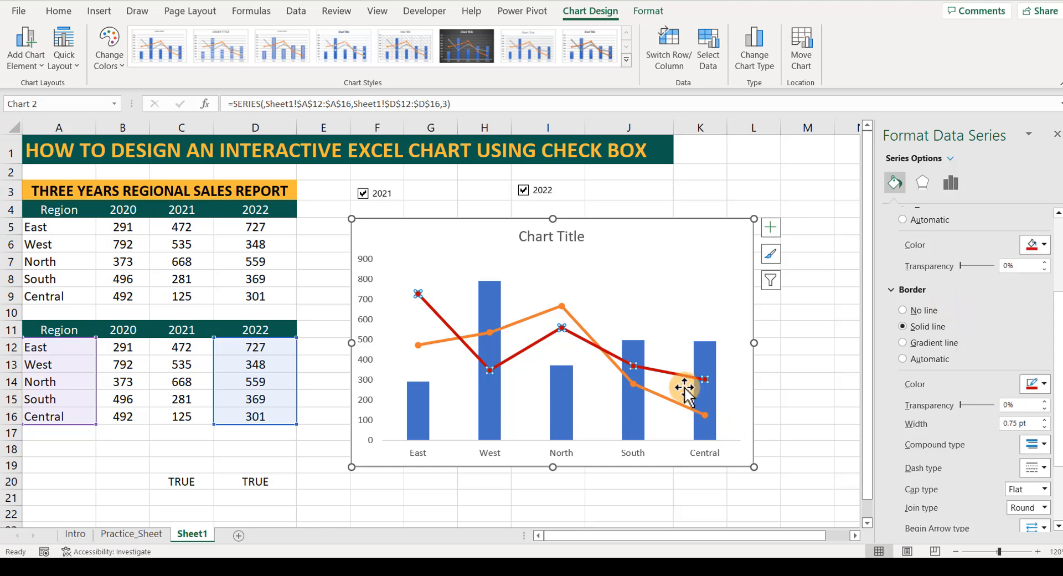
click(654, 318)
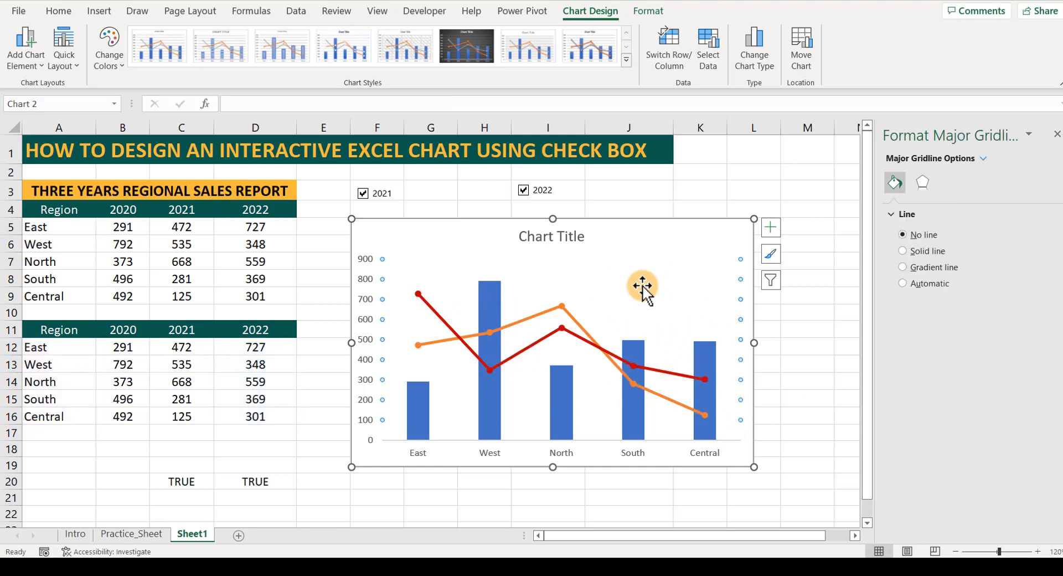
click(802, 345)
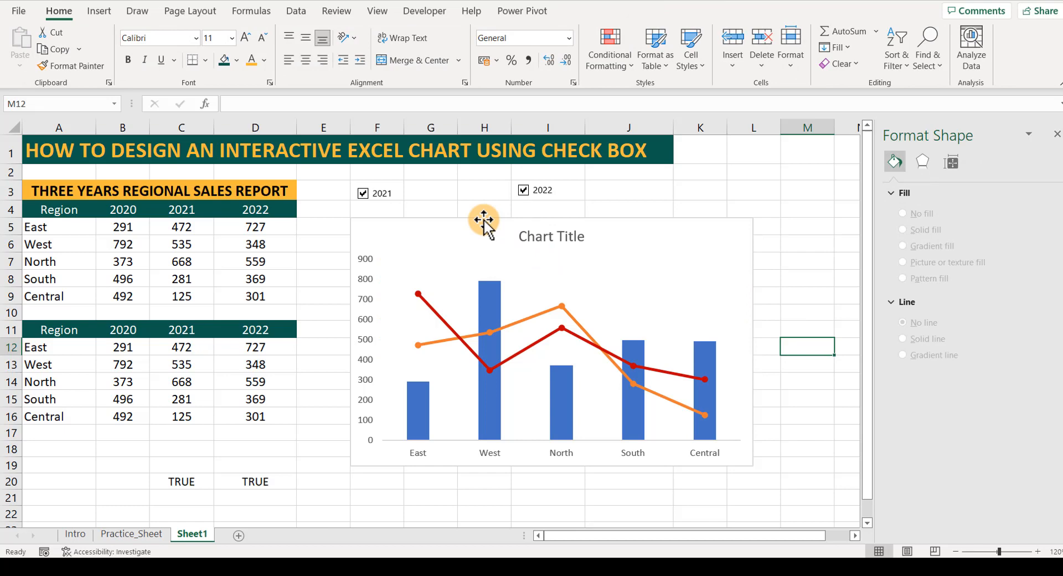
Toggle the 2021 check box off and back on to test how the 2021 line responds.
click(362, 193)
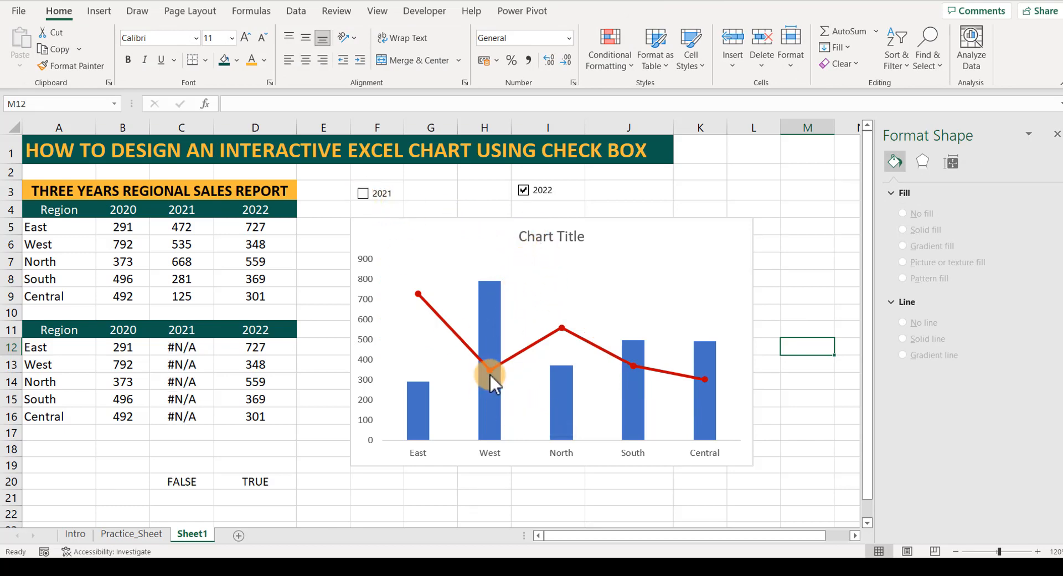
mouse_move(418, 426)
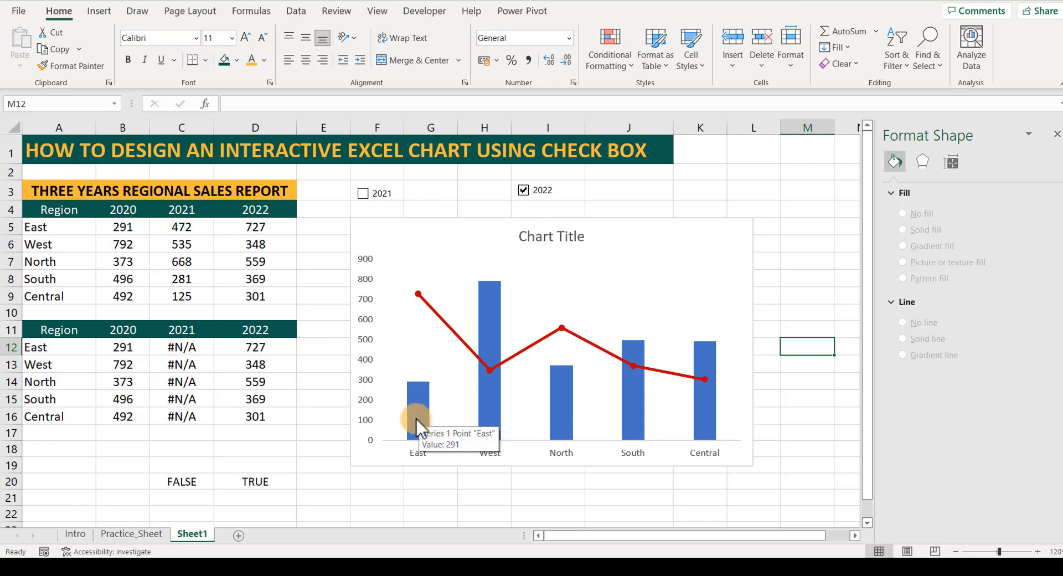
click(363, 194)
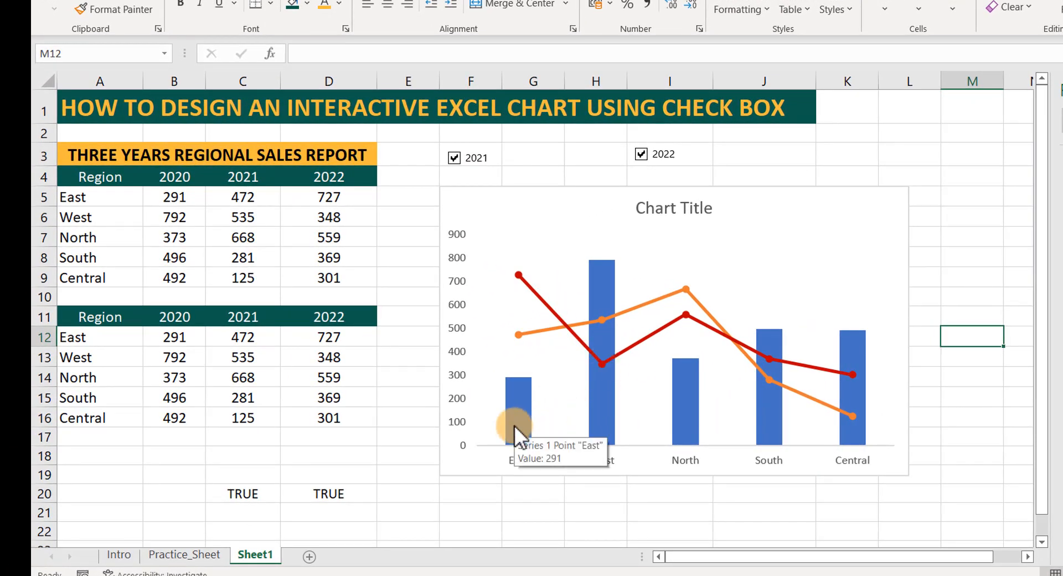
Replace the placeholder chart title with "3 Years Regional Sales Report" and deselect the chart.
click(672, 210)
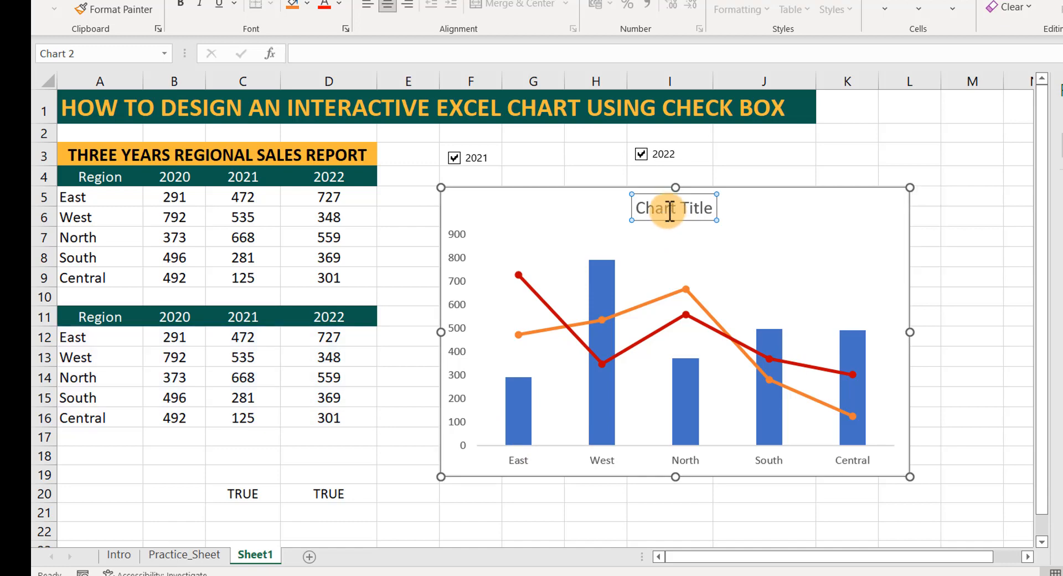
click(671, 209)
drag(639, 207, 697, 205)
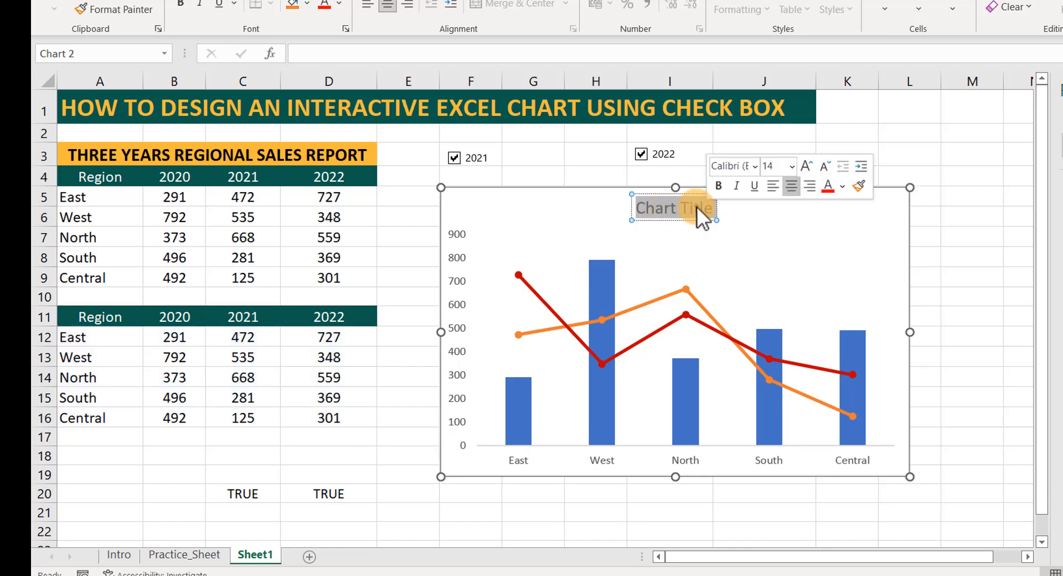
text(3)
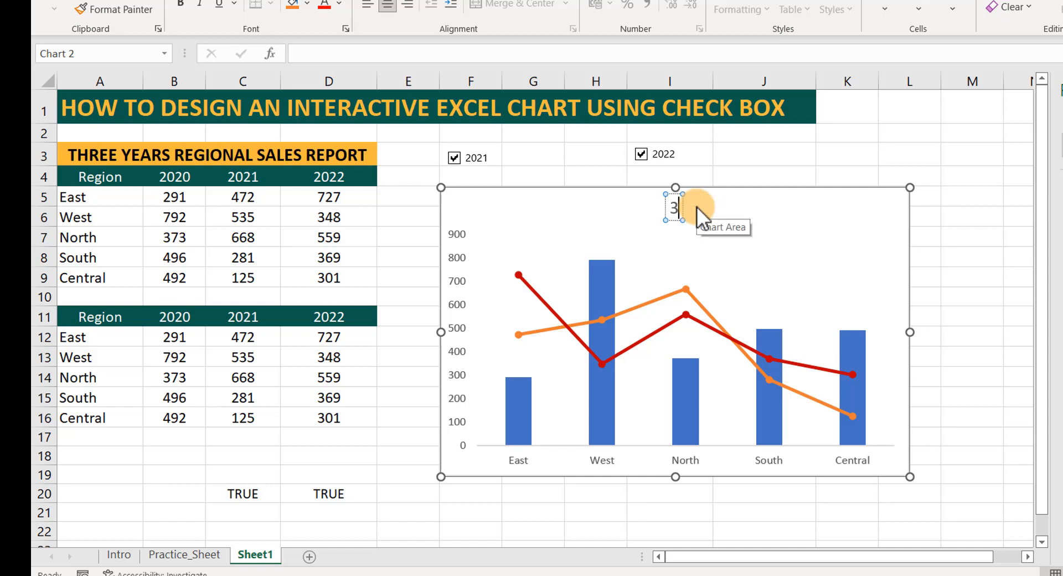
text( Years)
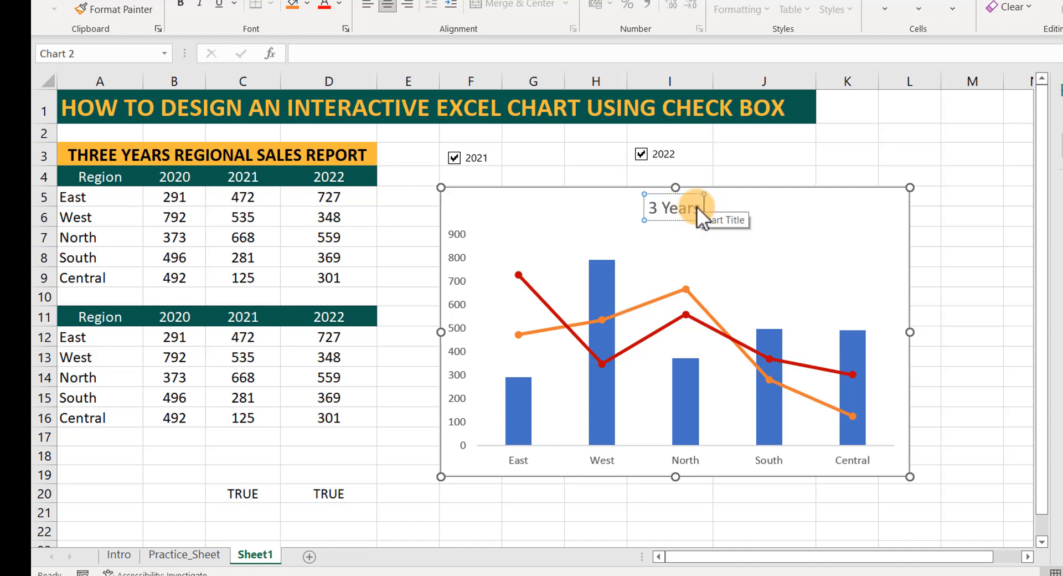
text( R)
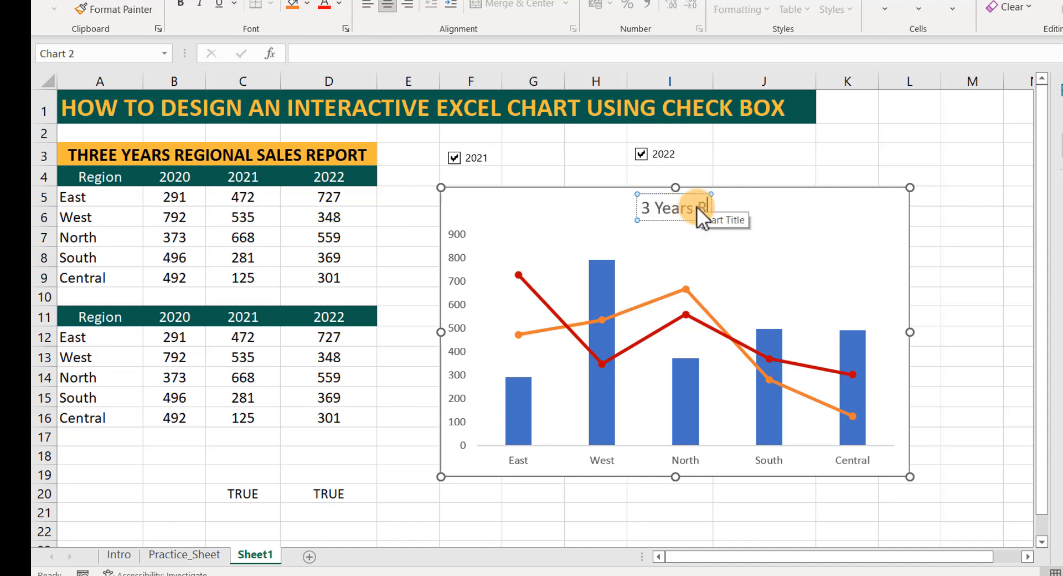
key(BackSpace)
key(BackSpace)
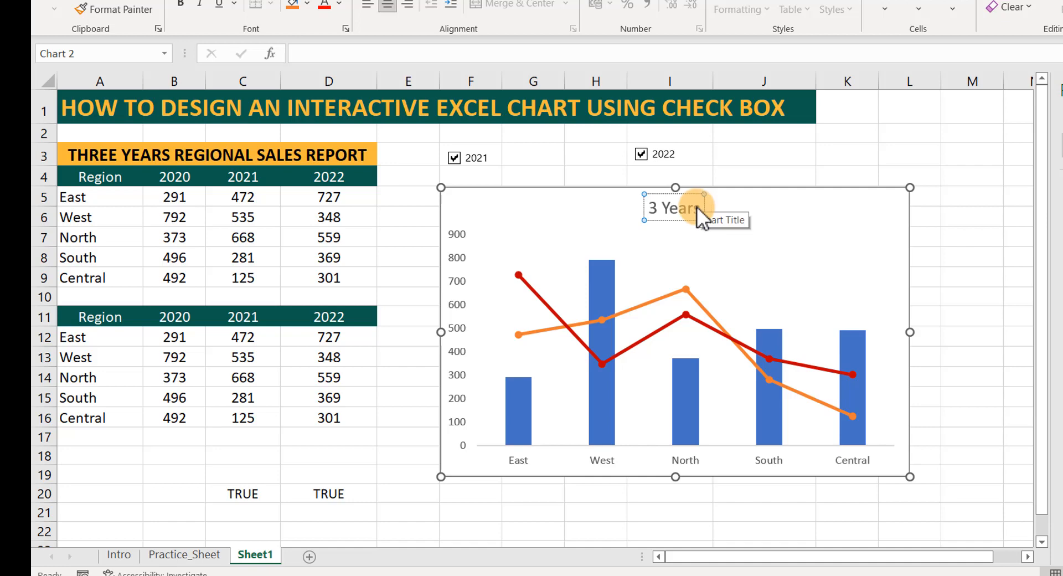
text(Regio)
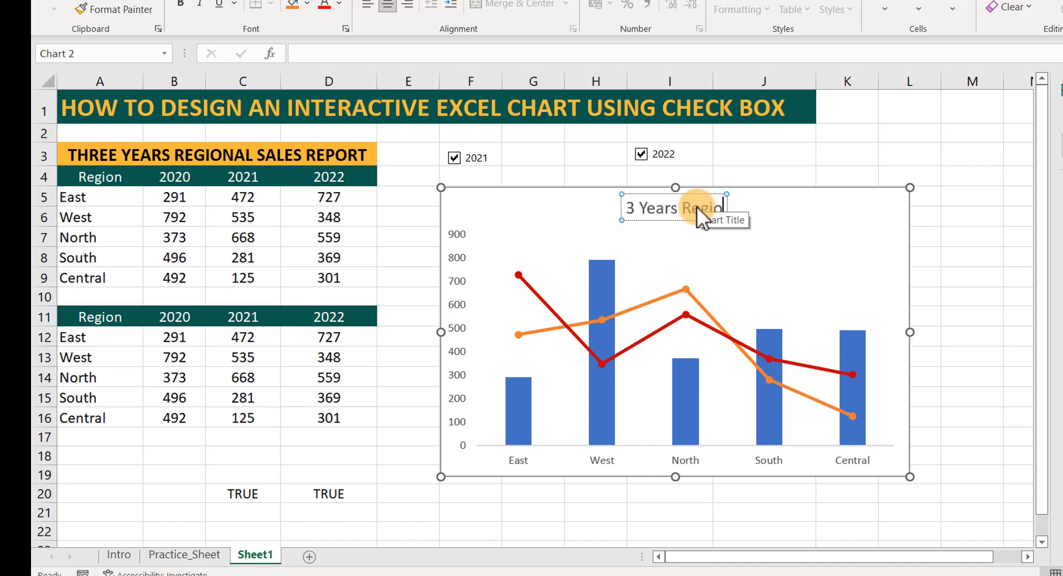
text(nal Sa)
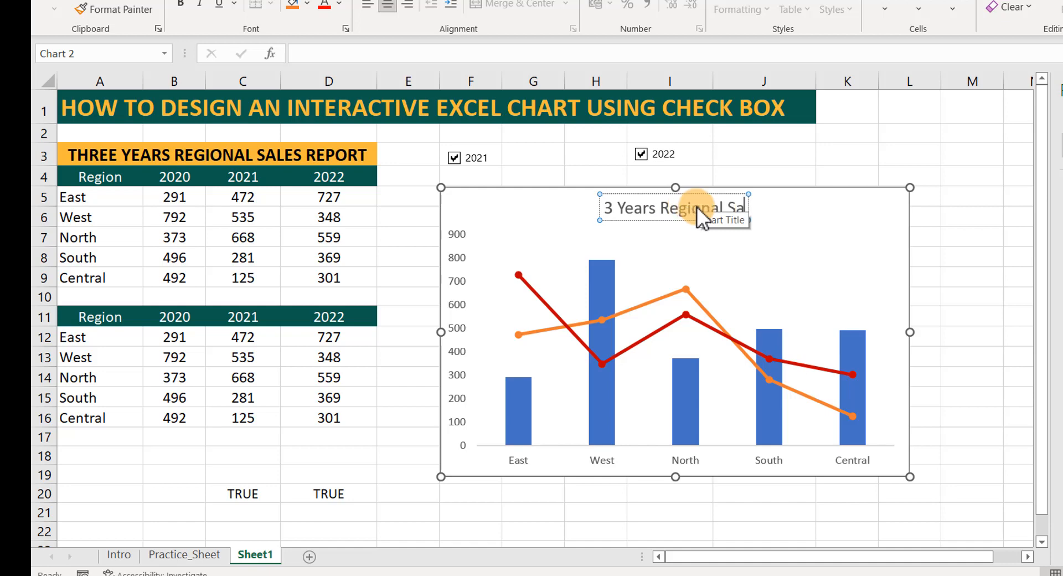
text(les Repo)
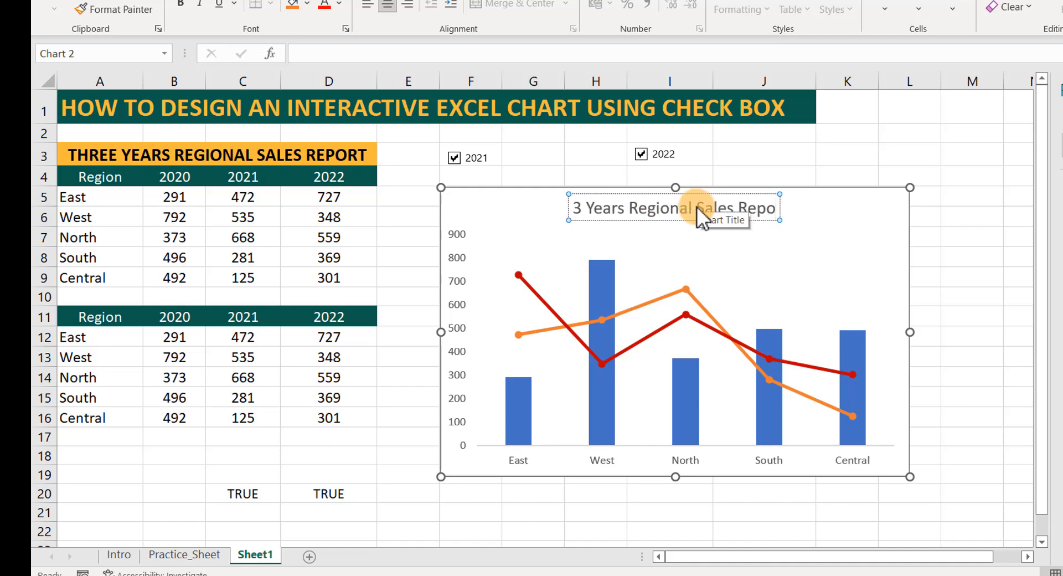
text(rt)
click(780, 157)
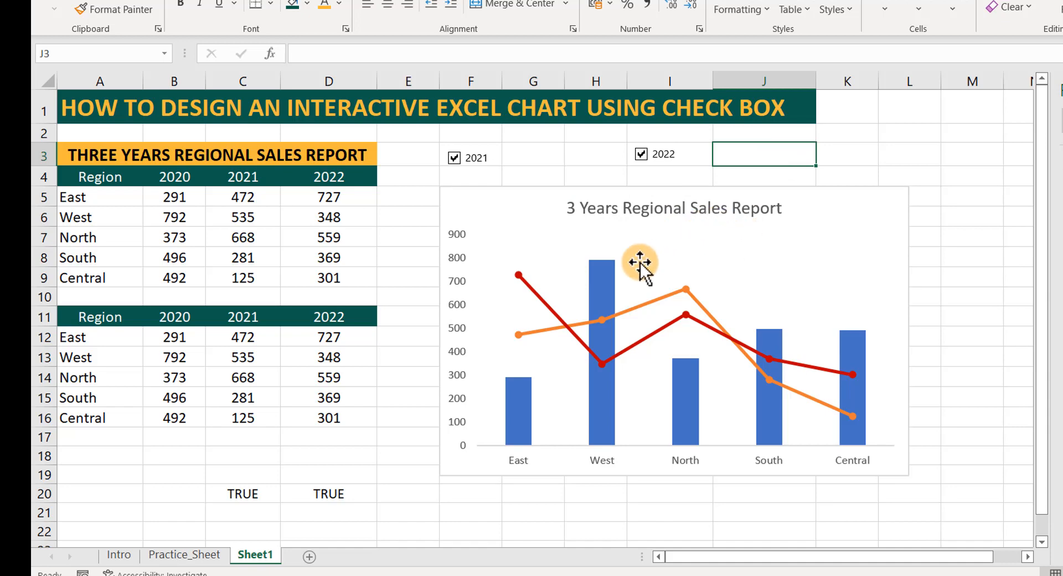
click(909, 173)
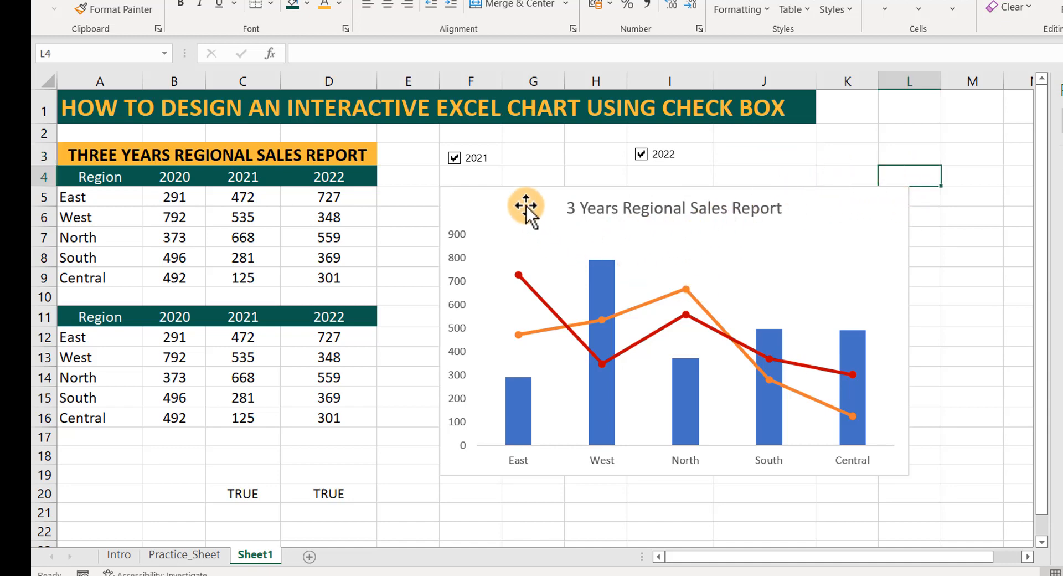
Toggle the 2021 check box and then the 2022 check box off and back on to test their lines.
click(453, 158)
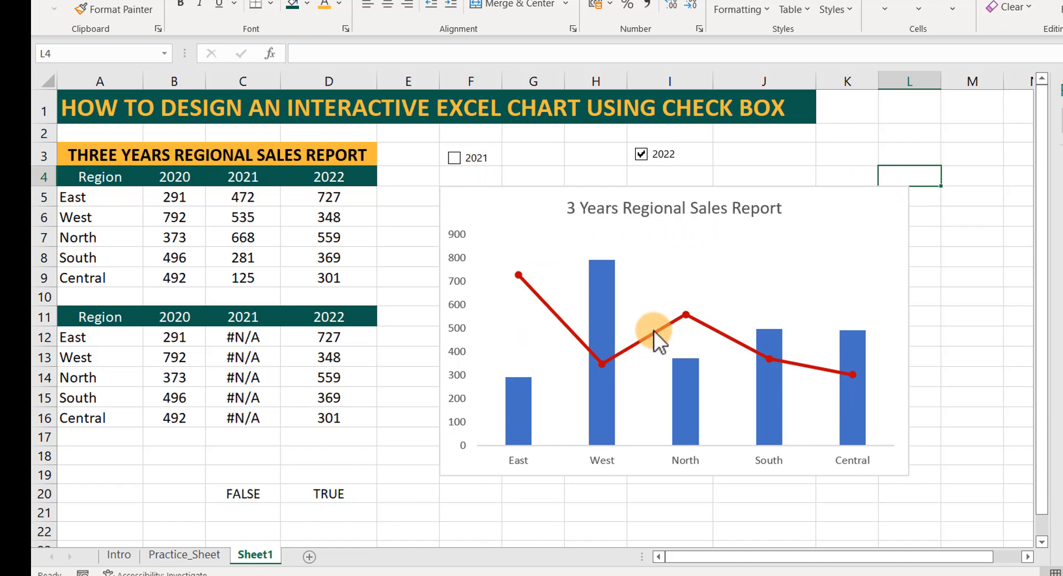
click(457, 158)
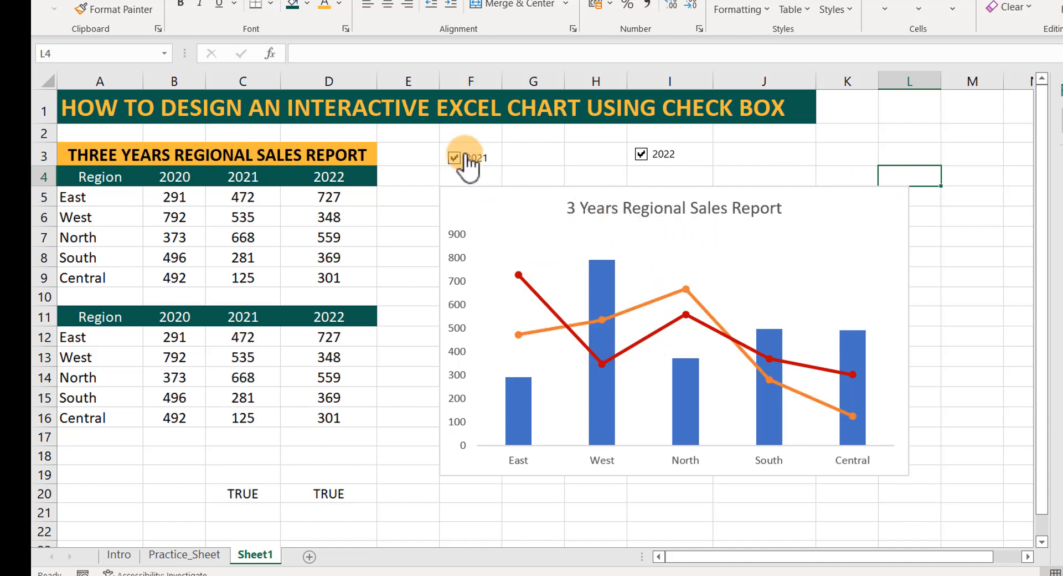
click(641, 156)
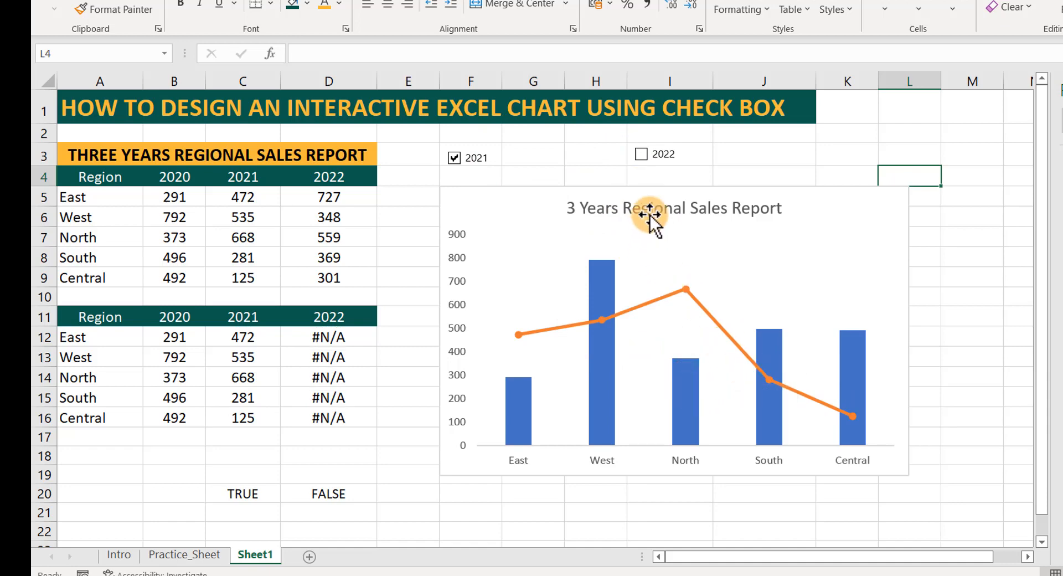
click(641, 155)
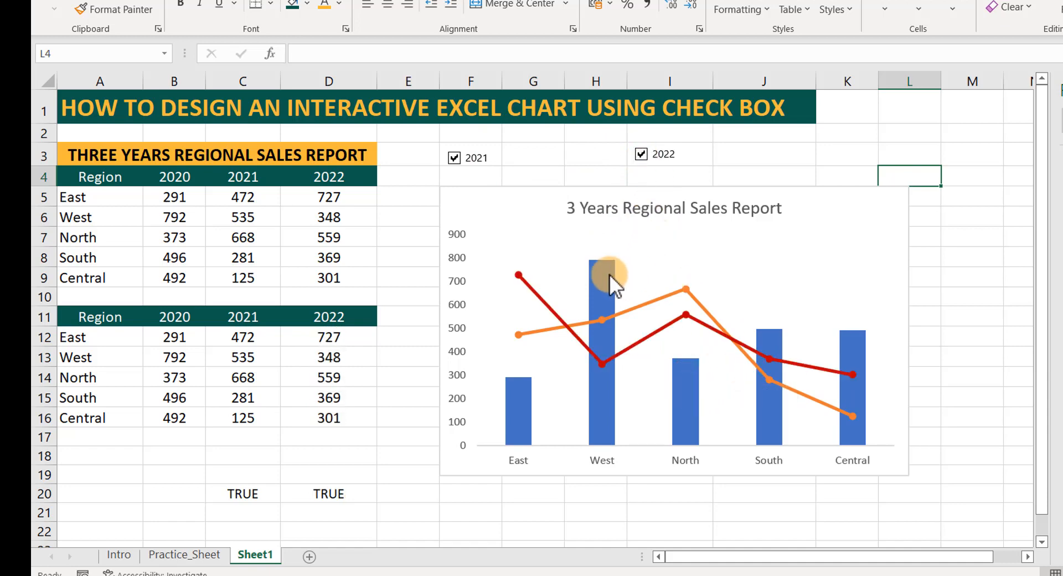